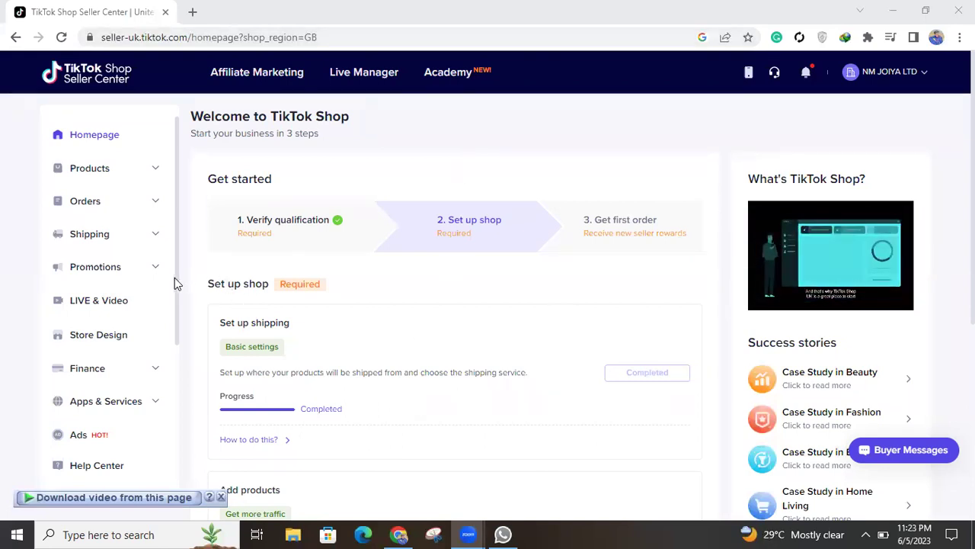
Review the homepage's shop setup tasks for shipping, adding products and linking an official TikTok account
{"action": "left_click_drag", "start_coordinate": [176, 283], "coordinate": [192, 355]}
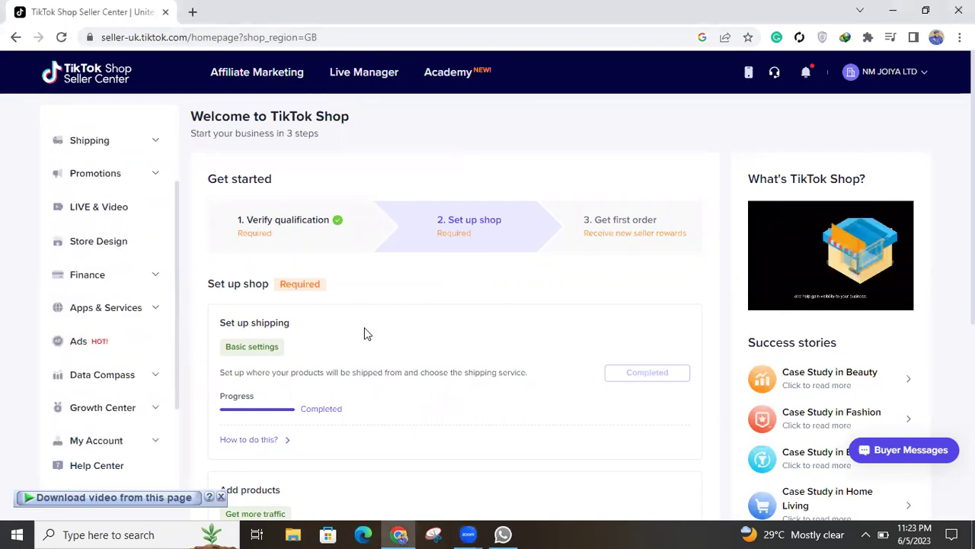
{"action": "scroll", "coordinate": [364, 331], "scroll_direction": "down", "scroll_amount": 4}
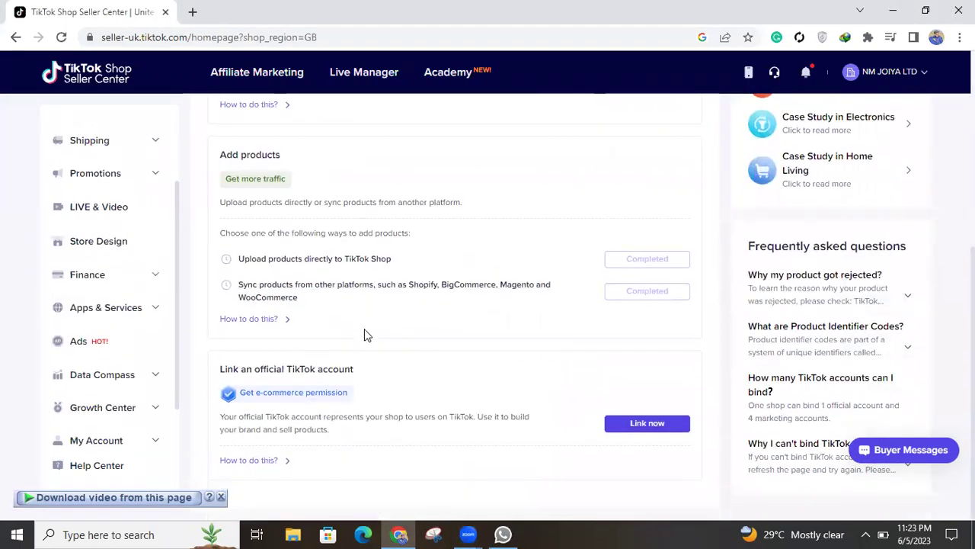
{"action": "left_click_drag", "start_coordinate": [335, 370], "coordinate": [381, 376]}
{"action": "left_click", "coordinate": [382, 375]}
{"action": "right_click", "coordinate": [580, 341]}
{"action": "left_click", "coordinate": [581, 343]}
{"action": "scroll", "coordinate": [577, 268], "scroll_direction": "up", "scroll_amount": 2}
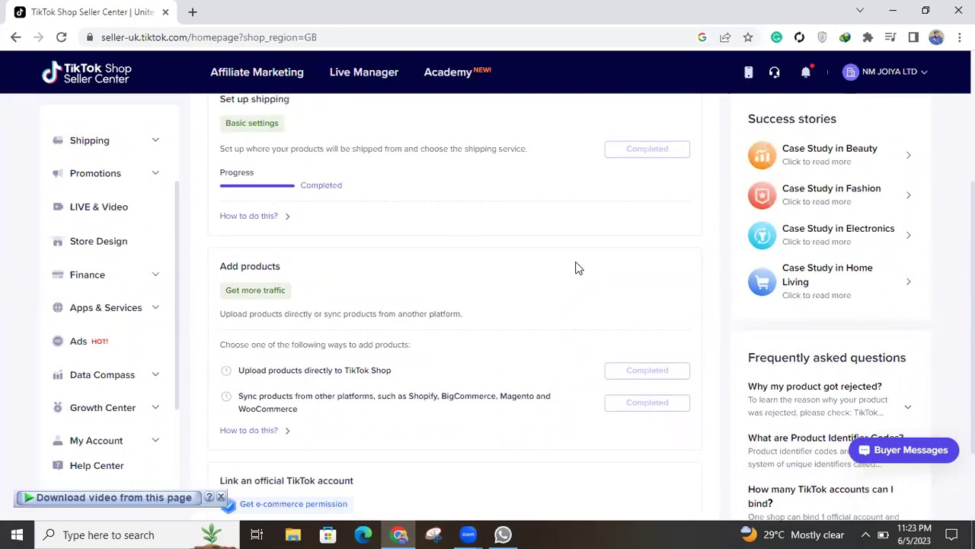
{"action": "scroll", "coordinate": [577, 268], "scroll_direction": "up", "scroll_amount": 3}
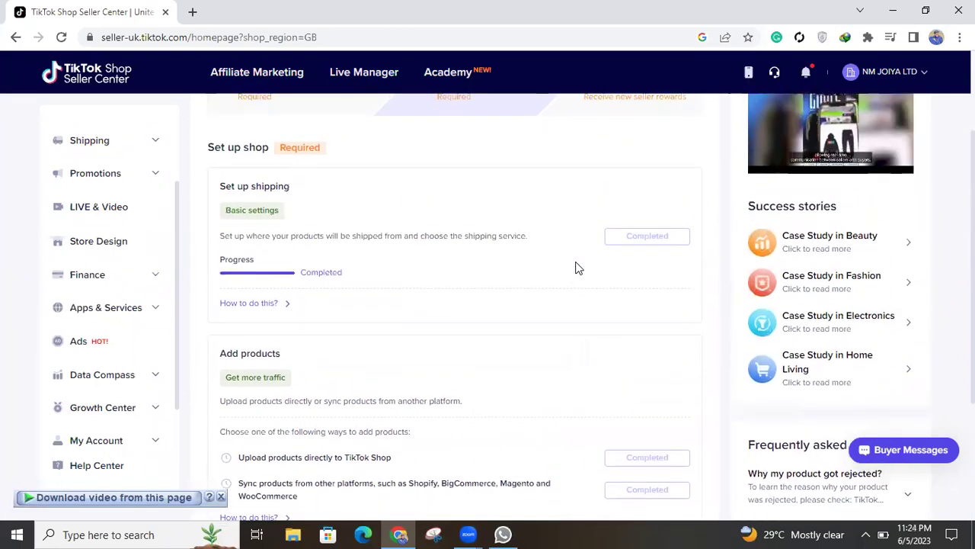
{"action": "scroll", "coordinate": [576, 267], "scroll_direction": "up", "scroll_amount": 1}
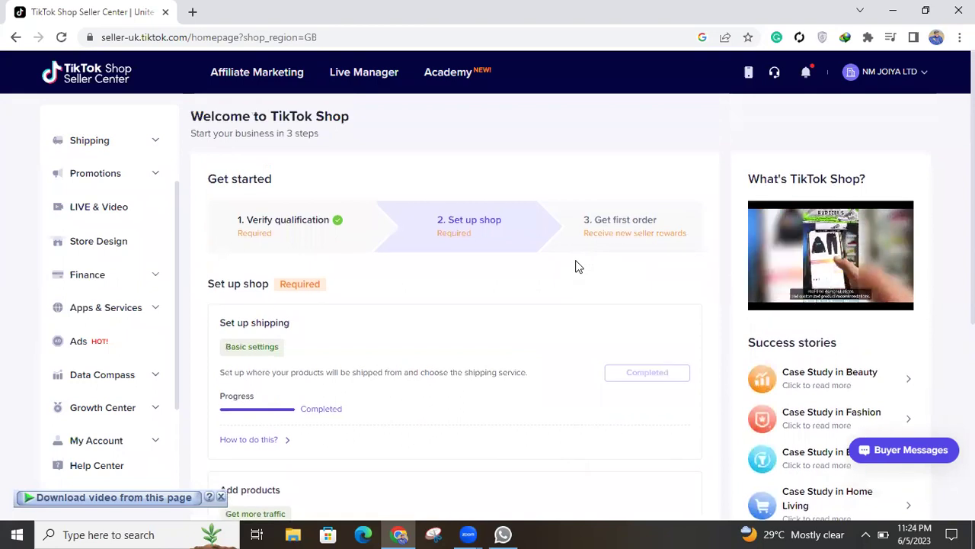
{"action": "scroll", "coordinate": [333, 256], "scroll_direction": "down", "scroll_amount": 5}
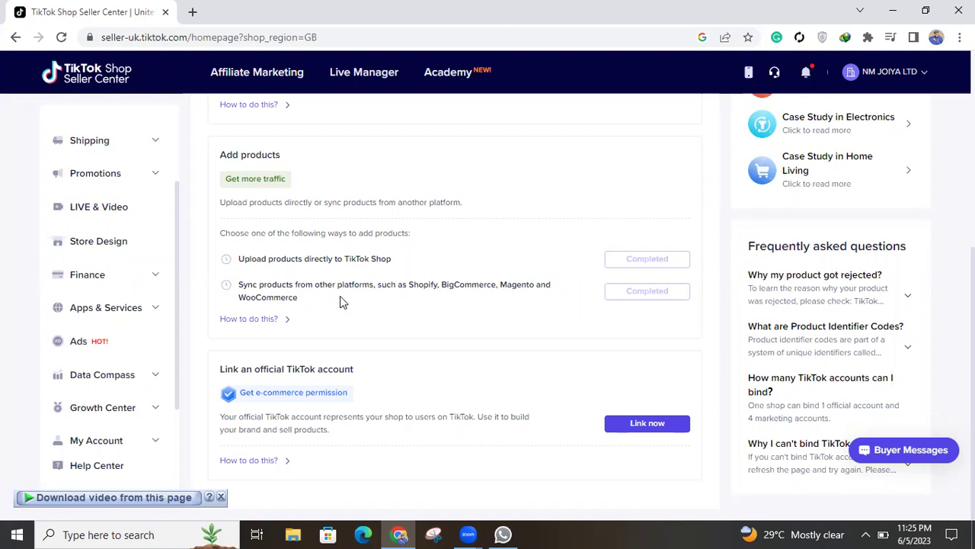
{"action": "scroll", "coordinate": [244, 278], "scroll_direction": "up", "scroll_amount": 3}
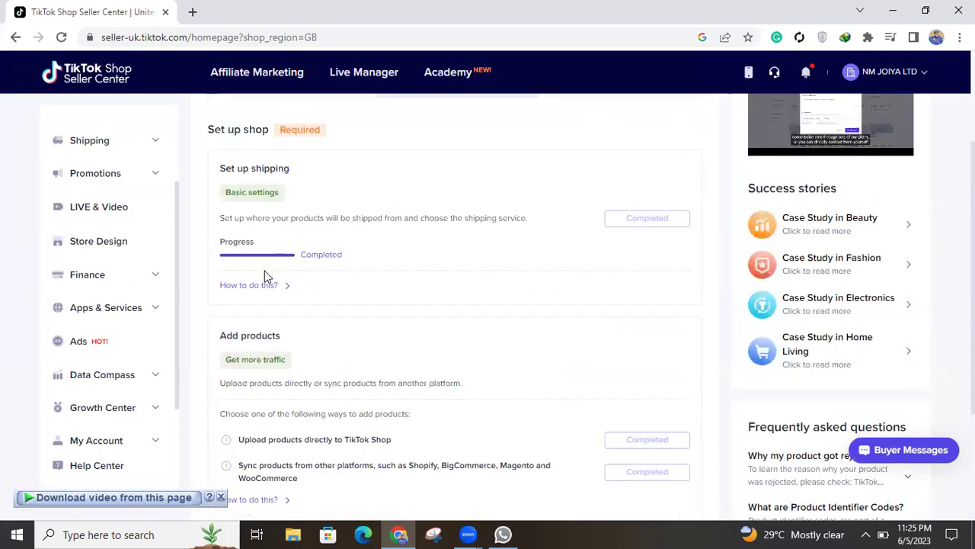
{"action": "scroll", "coordinate": [264, 275], "scroll_direction": "down", "scroll_amount": 3}
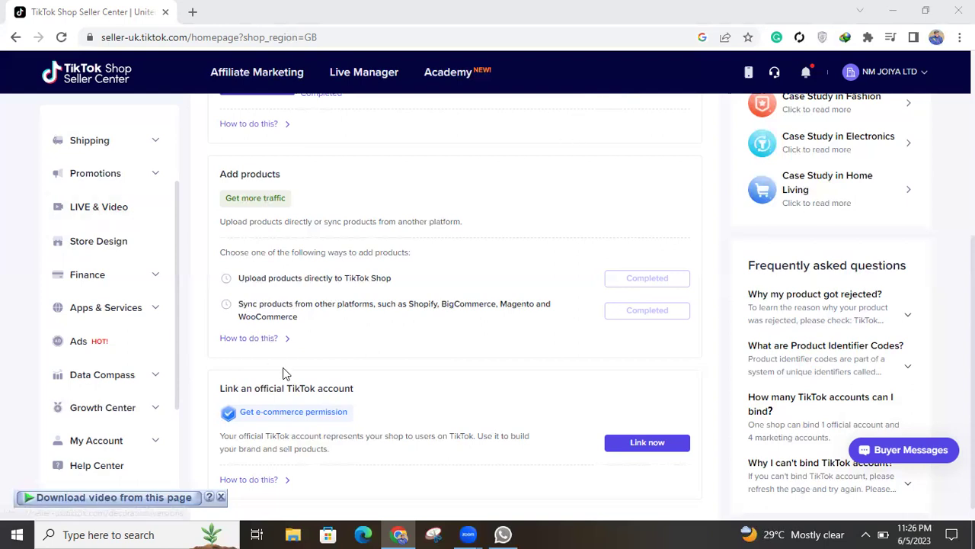
View the linking instructions and QR code for an official TikTok account, and close them without linking
{"action": "left_click", "coordinate": [622, 450]}
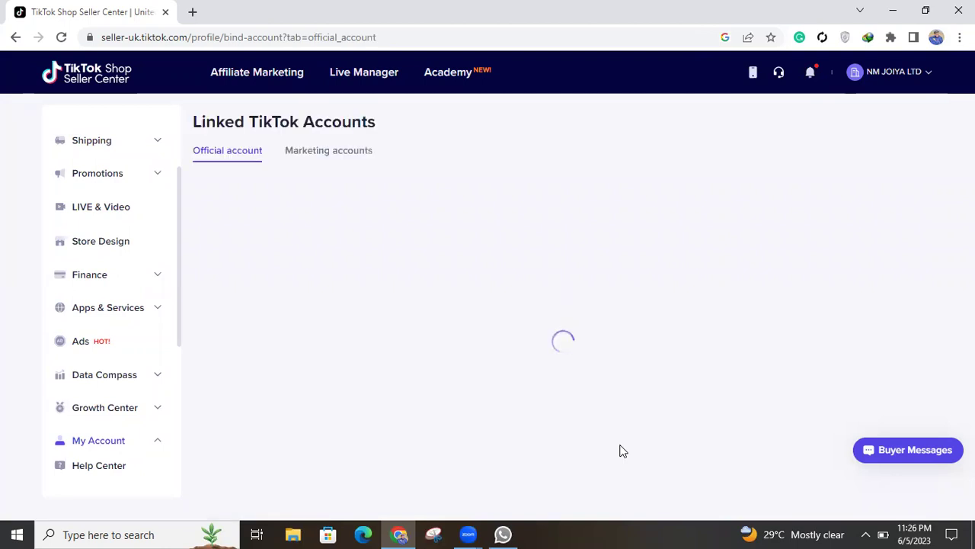
{"action": "left_click", "coordinate": [279, 323]}
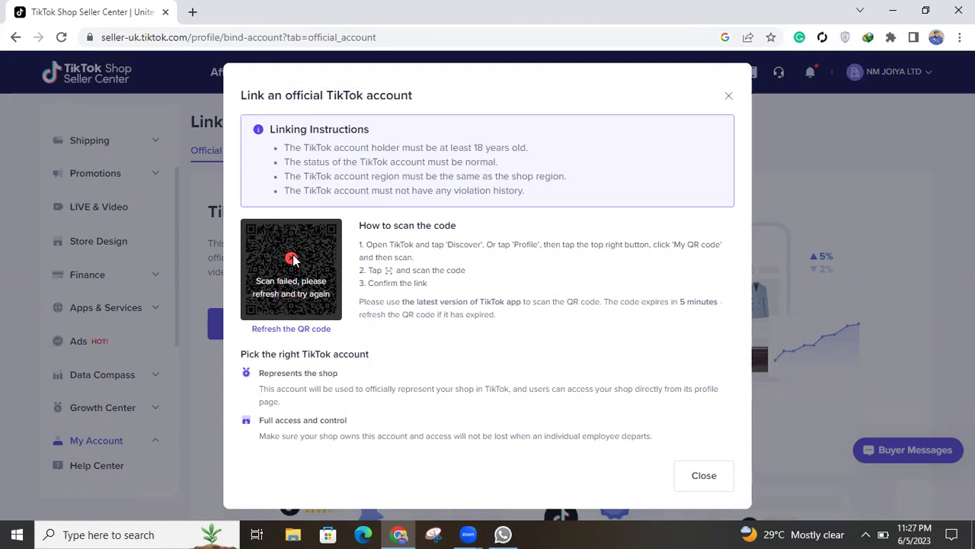
{"action": "left_click", "coordinate": [730, 96]}
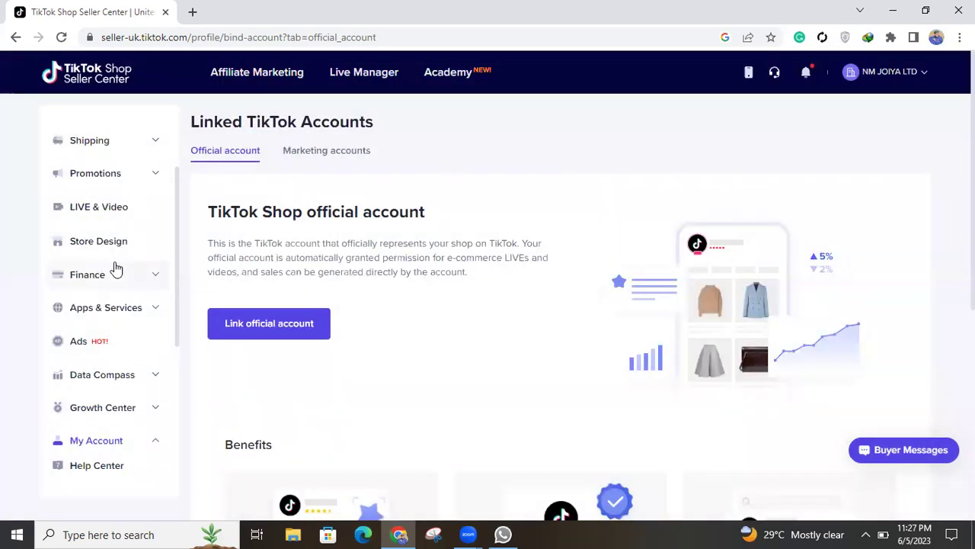
Show the product management options in the navigation and return to the Seller Center homepage
{"action": "scroll", "coordinate": [115, 266], "scroll_direction": "up", "scroll_amount": 1}
{"action": "scroll", "coordinate": [115, 268], "scroll_direction": "up", "scroll_amount": 1}
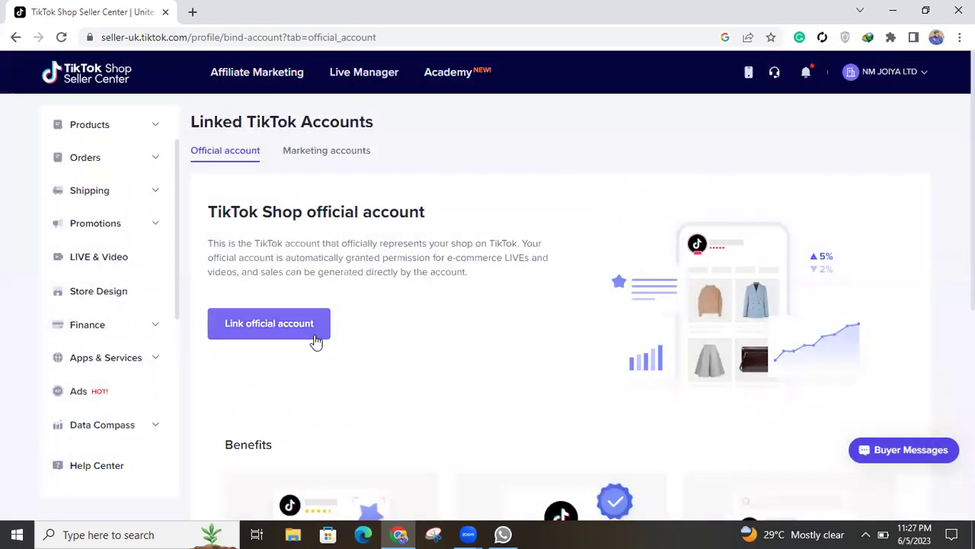
{"action": "left_click", "coordinate": [141, 127]}
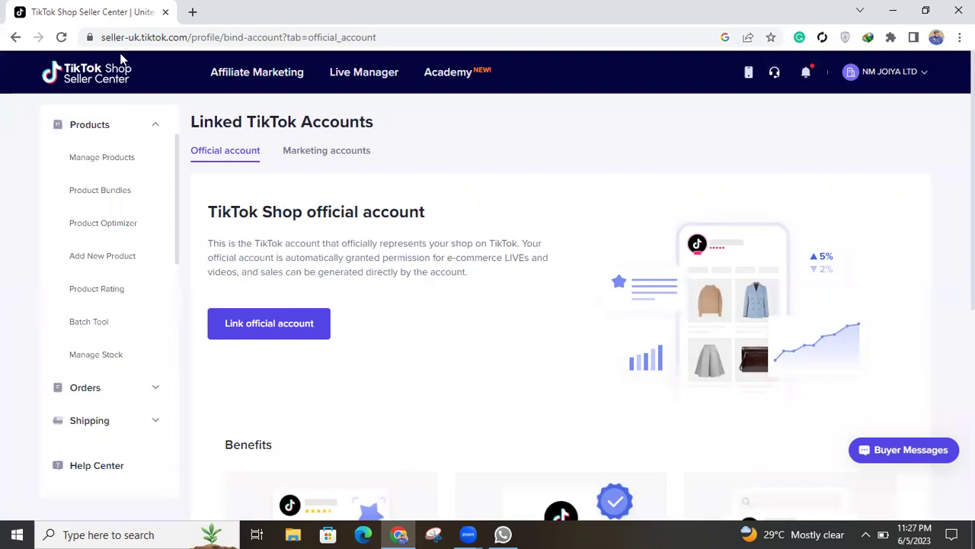
{"action": "left_click", "coordinate": [115, 74]}
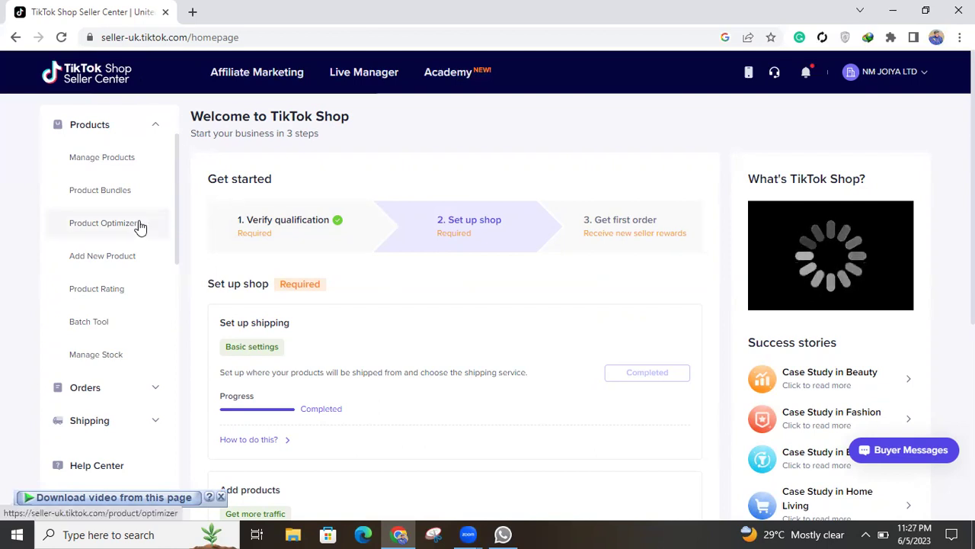
Go to the Promotional tools page under Promotions and skip the bundle deal introduction
{"action": "scroll", "coordinate": [141, 226], "scroll_direction": "down", "scroll_amount": 3}
{"action": "scroll", "coordinate": [141, 227], "scroll_direction": "down", "scroll_amount": 1}
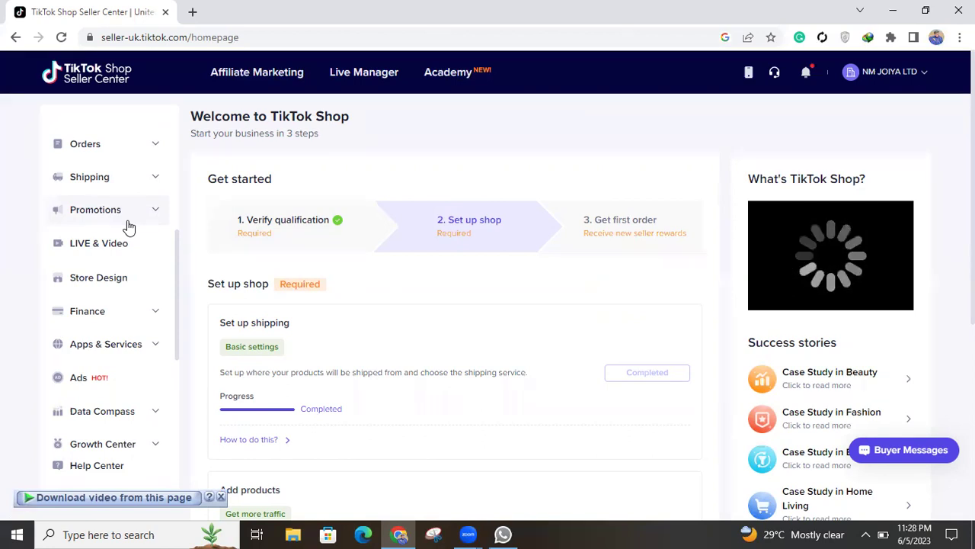
{"action": "left_click", "coordinate": [127, 222]}
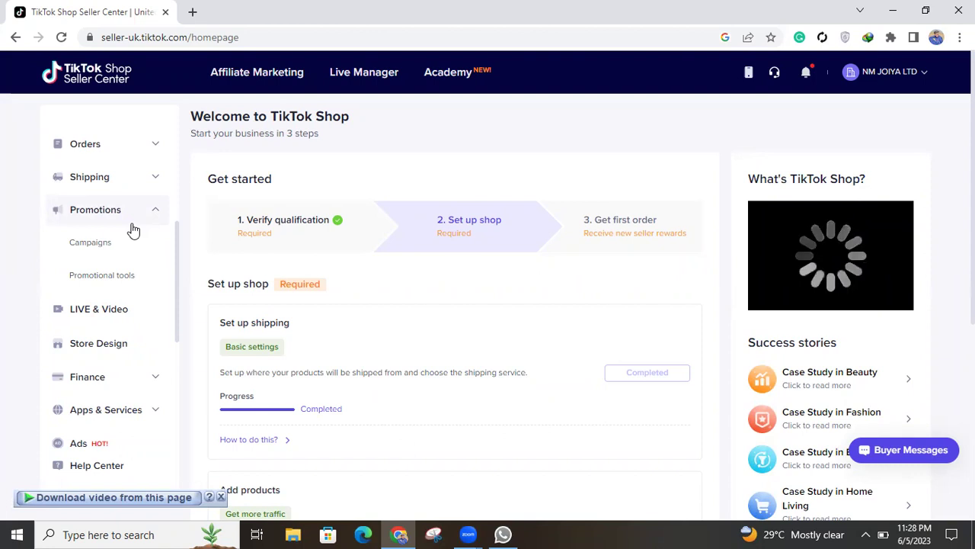
{"action": "left_click", "coordinate": [128, 279]}
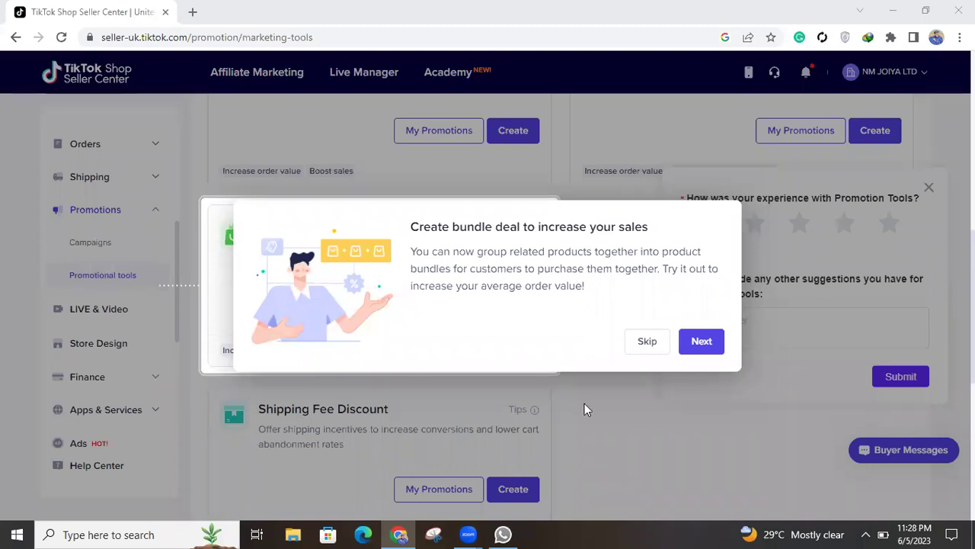
{"action": "left_click", "coordinate": [645, 343]}
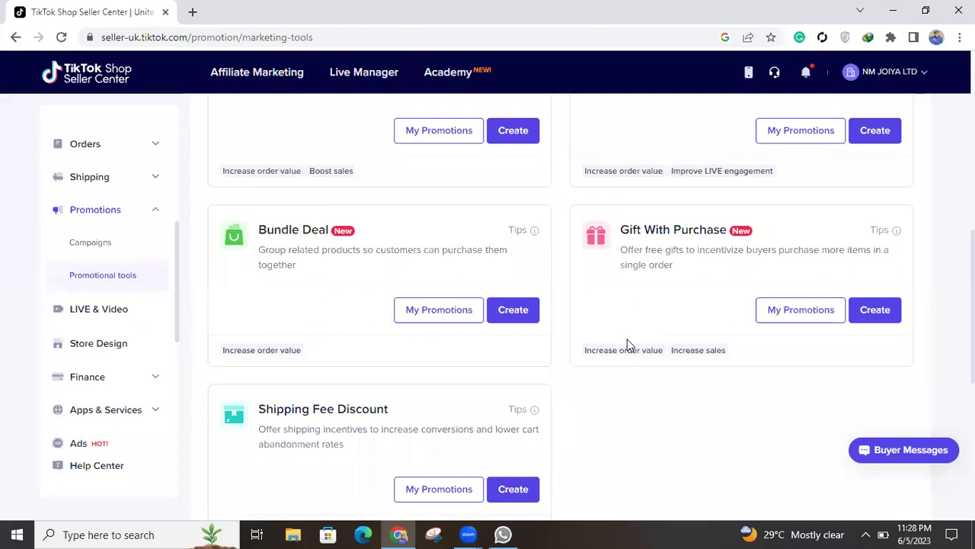
Examine the available promotional tools, including Product Discount, Flash Deal, Buy More Save More, Voucher, Bundle Deal and Gift With Purchase
{"action": "scroll", "coordinate": [627, 343], "scroll_direction": "up", "scroll_amount": 5}
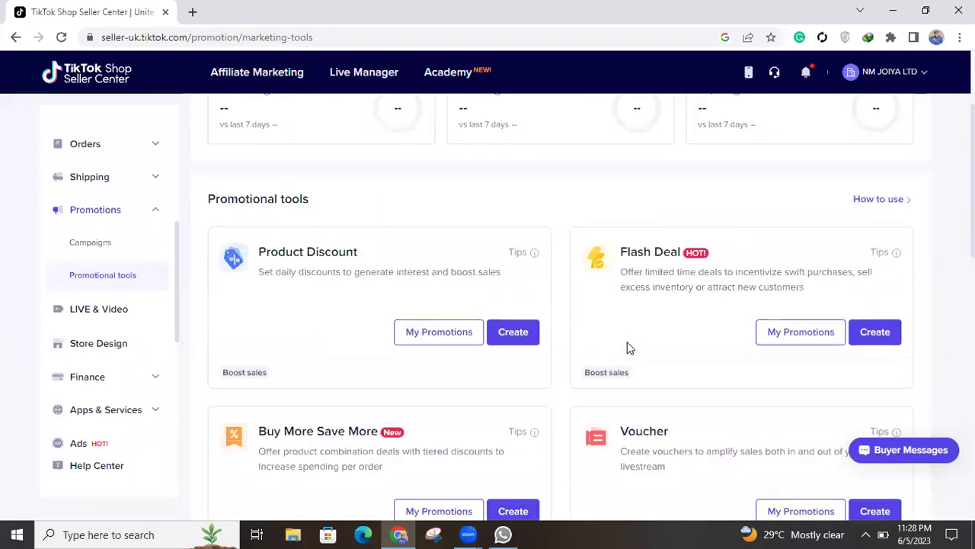
{"action": "scroll", "coordinate": [629, 347], "scroll_direction": "up", "scroll_amount": 2}
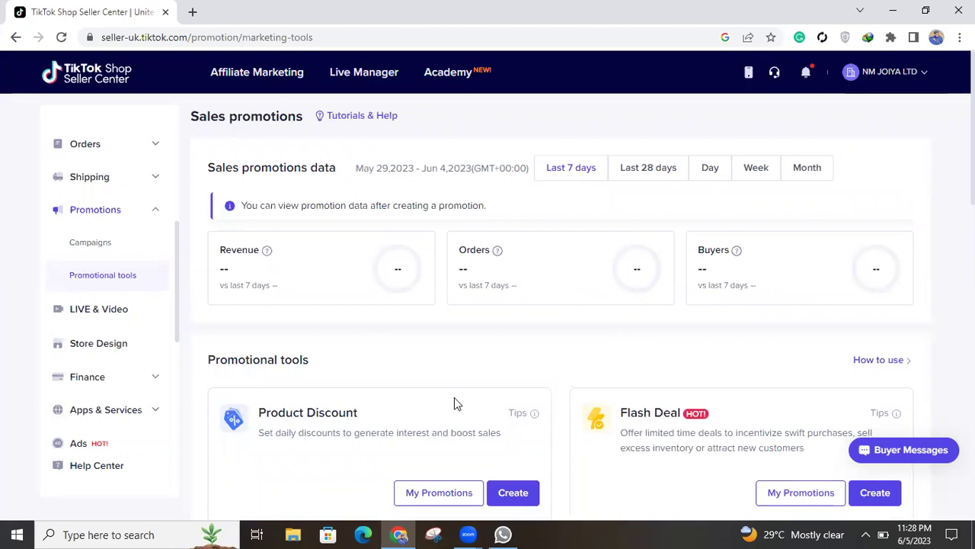
{"action": "scroll", "coordinate": [455, 397], "scroll_direction": "down", "scroll_amount": 3}
{"action": "scroll", "coordinate": [454, 402], "scroll_direction": "down", "scroll_amount": 1}
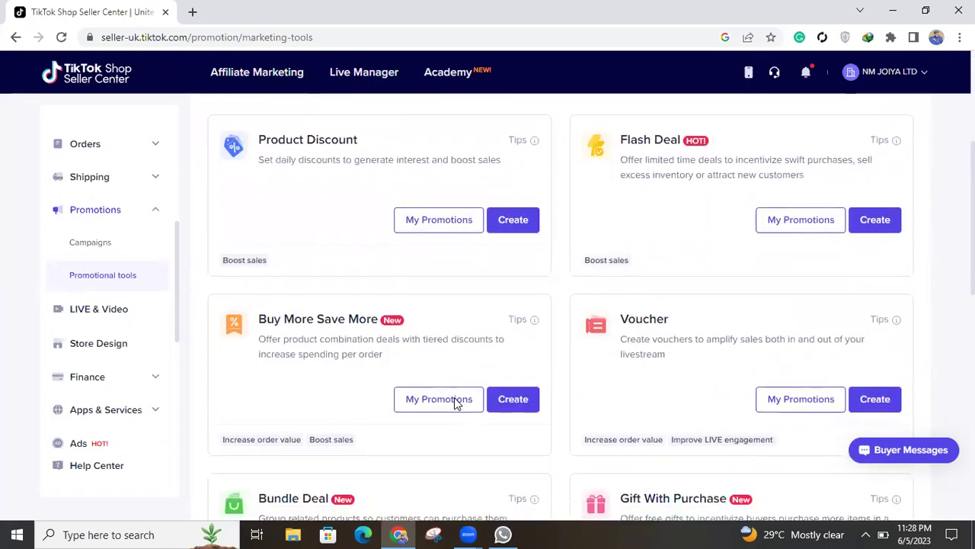
{"action": "scroll", "coordinate": [454, 402], "scroll_direction": "up", "scroll_amount": 1}
{"action": "scroll", "coordinate": [454, 397], "scroll_direction": "up", "scroll_amount": 1}
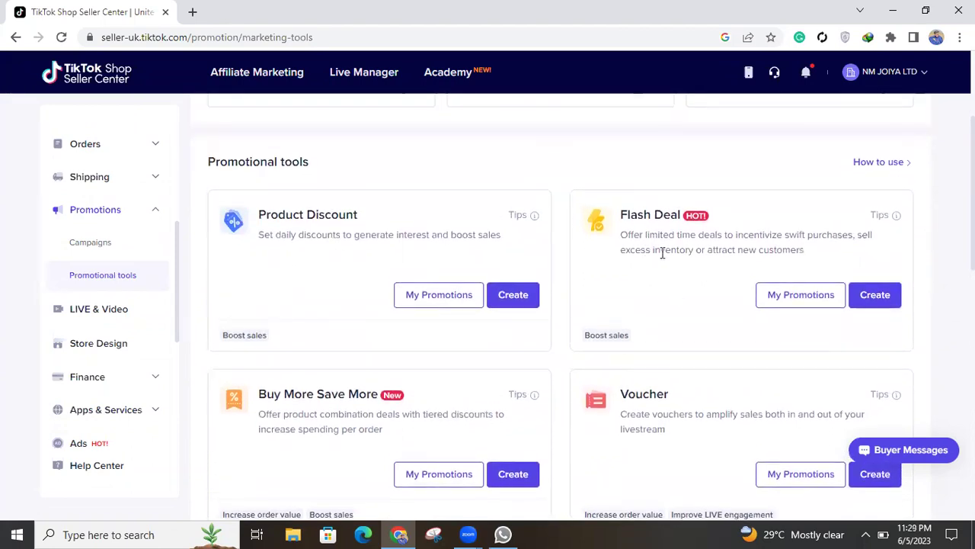
{"action": "mouse_move", "coordinate": [672, 404]}
{"action": "left_click_drag", "start_coordinate": [672, 399], "coordinate": [579, 488]}
{"action": "left_click", "coordinate": [711, 228]}
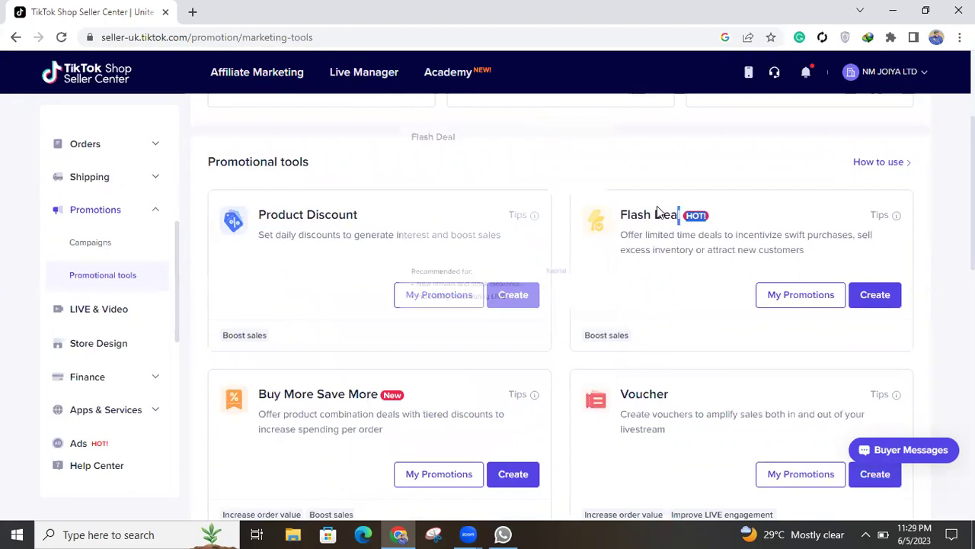
{"action": "left_click_drag", "start_coordinate": [629, 213], "coordinate": [680, 215]}
{"action": "double_click", "coordinate": [662, 394]}
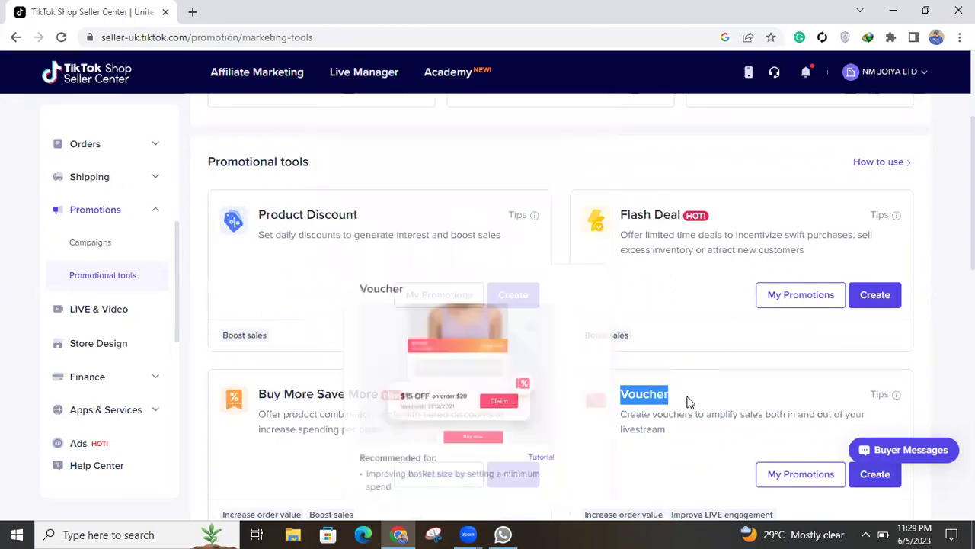
{"action": "scroll", "coordinate": [747, 413], "scroll_direction": "down", "scroll_amount": 2}
{"action": "scroll", "coordinate": [747, 412], "scroll_direction": "down", "scroll_amount": 1}
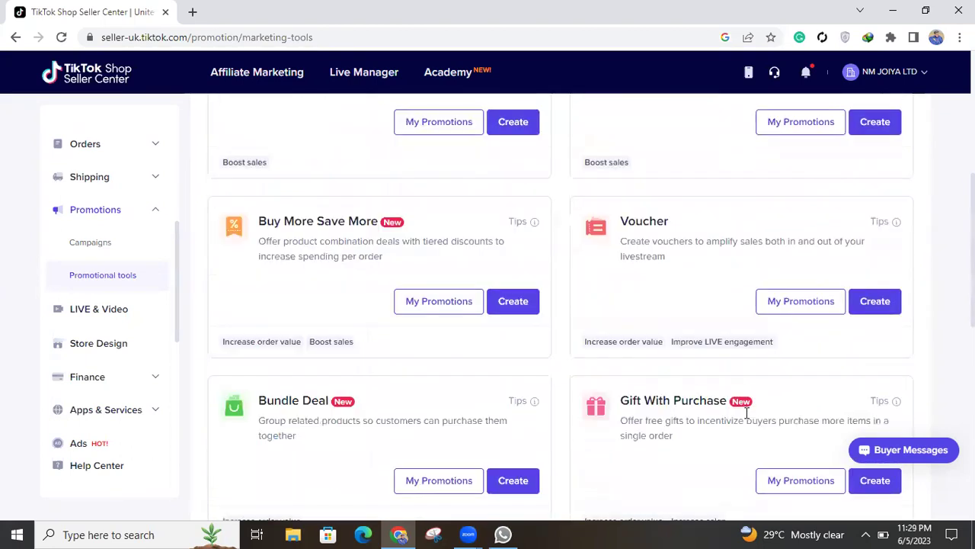
Start creating a new voucher and set its voucher name to "testing"
{"action": "left_click", "coordinate": [865, 289]}
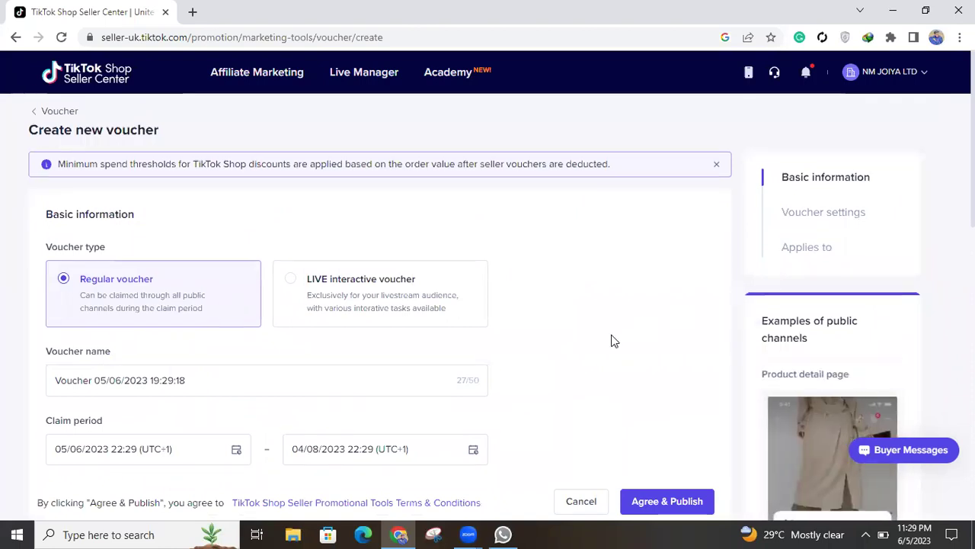
{"action": "scroll", "coordinate": [606, 335], "scroll_direction": "down", "scroll_amount": 1}
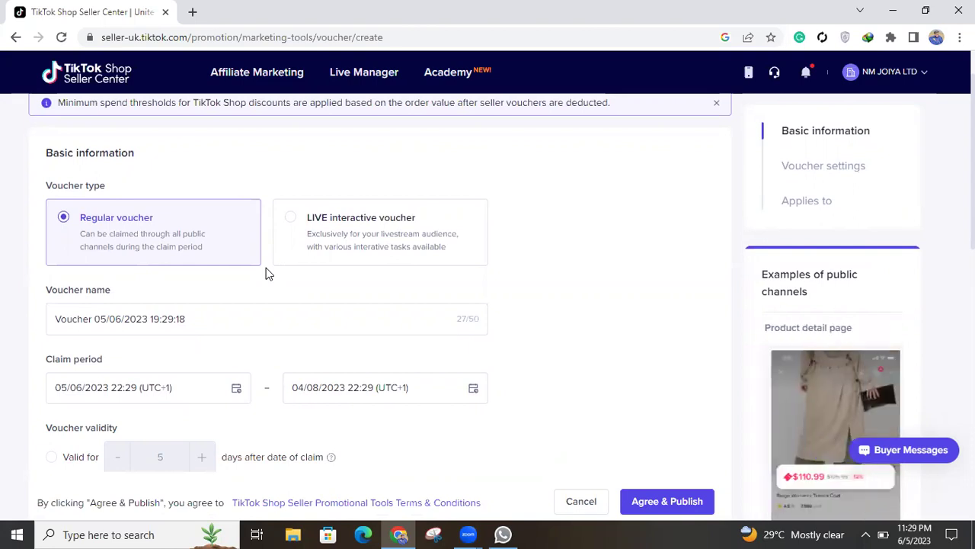
{"action": "left_click", "coordinate": [176, 321]}
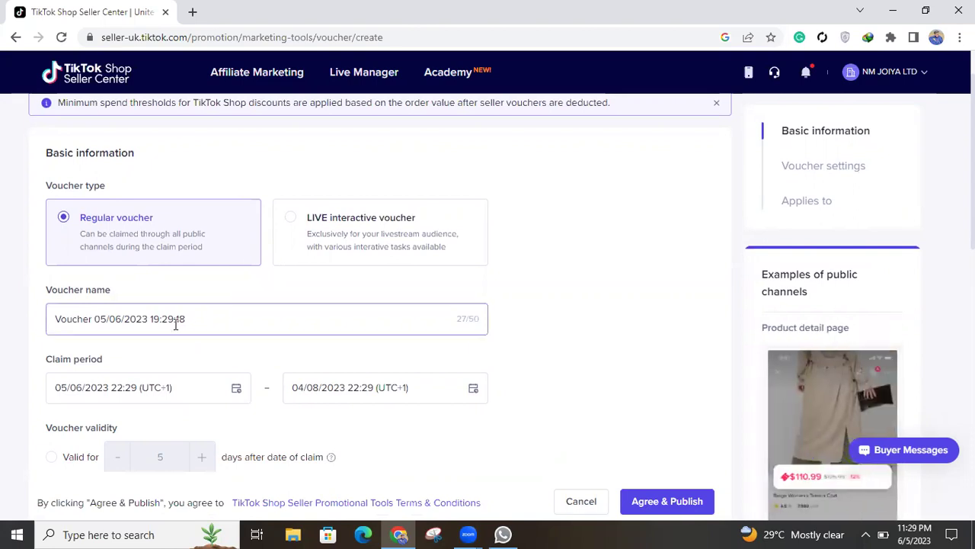
{"action": "left_click_drag", "start_coordinate": [183, 321], "coordinate": [82, 321]}
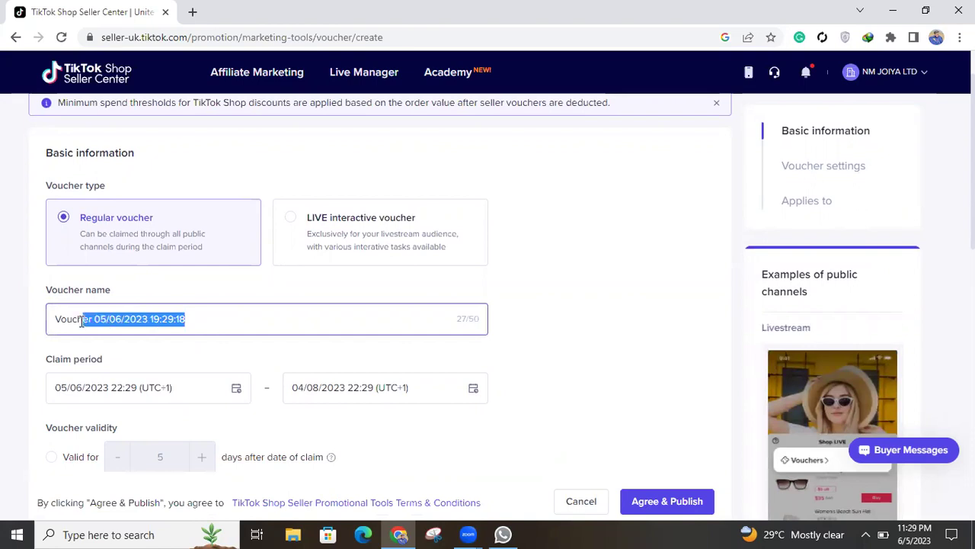
{"action": "left_click", "coordinate": [116, 385]}
{"action": "left_click", "coordinate": [322, 431]}
{"action": "scroll", "coordinate": [322, 431], "scroll_direction": "down", "scroll_amount": 1}
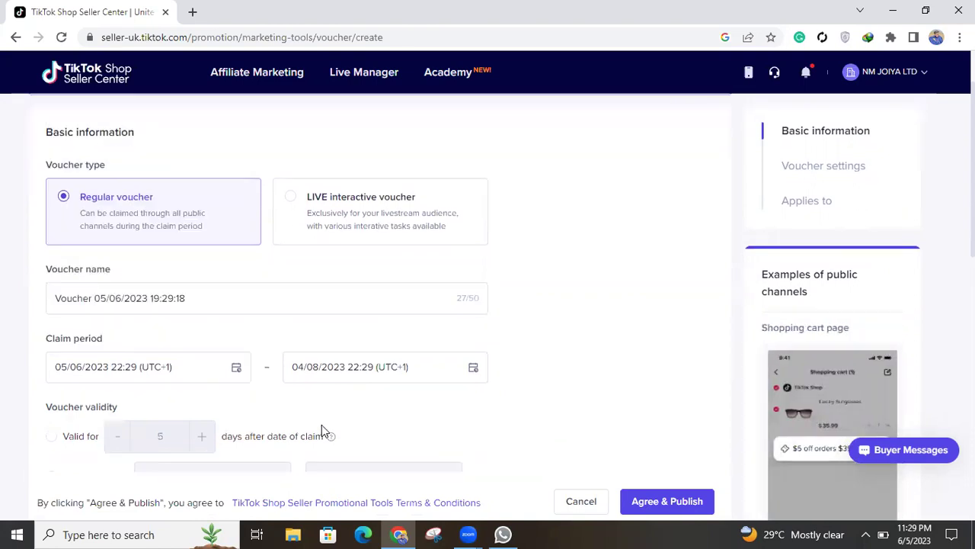
{"action": "left_click_drag", "start_coordinate": [197, 249], "coordinate": [52, 257]}
{"action": "key", "text": "BackSpace"}
{"action": "type", "text": "testing"}
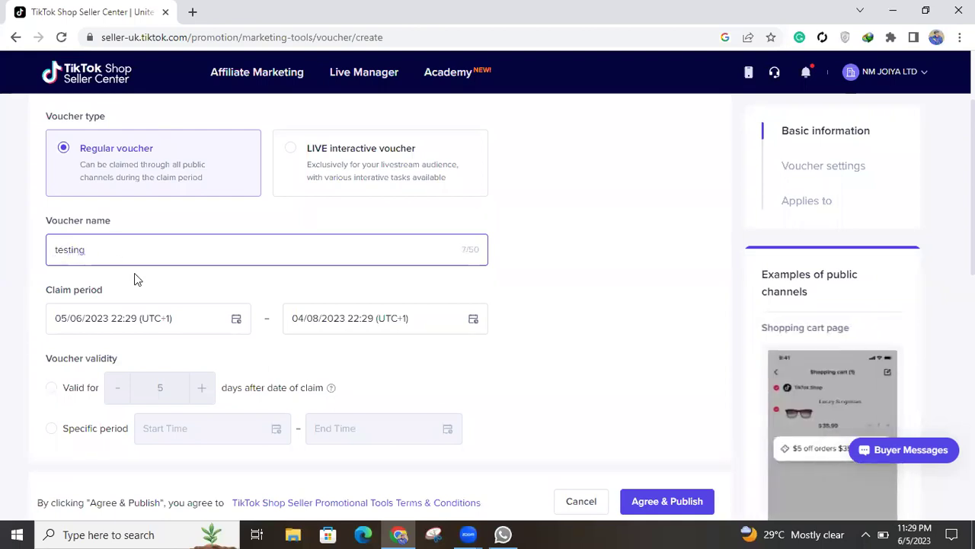
{"action": "left_click", "coordinate": [168, 279]}
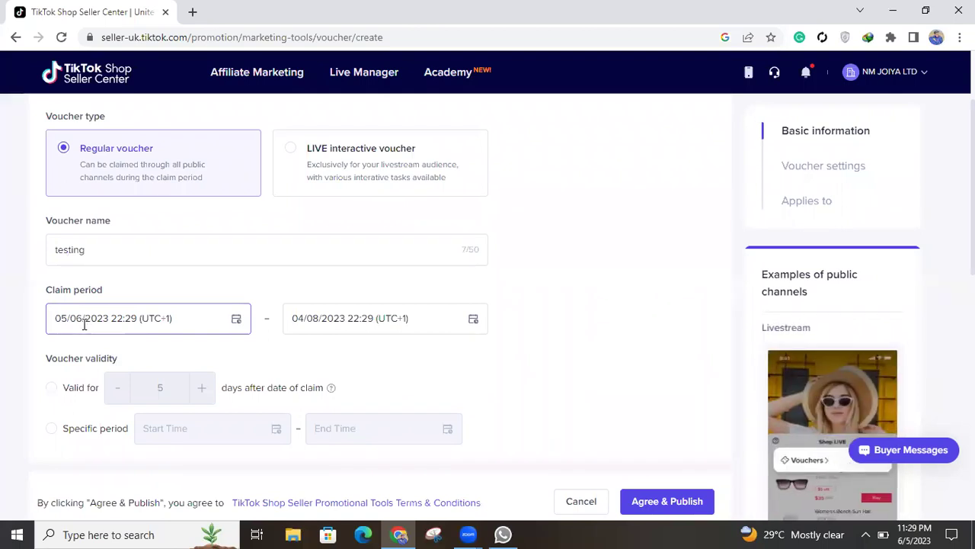
{"action": "left_click", "coordinate": [319, 319]}
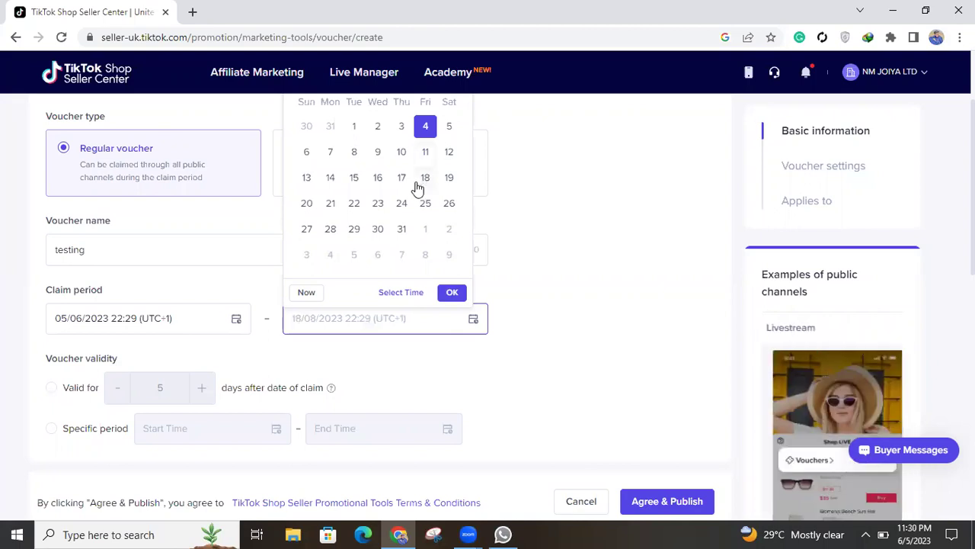
{"action": "left_click", "coordinate": [519, 239]}
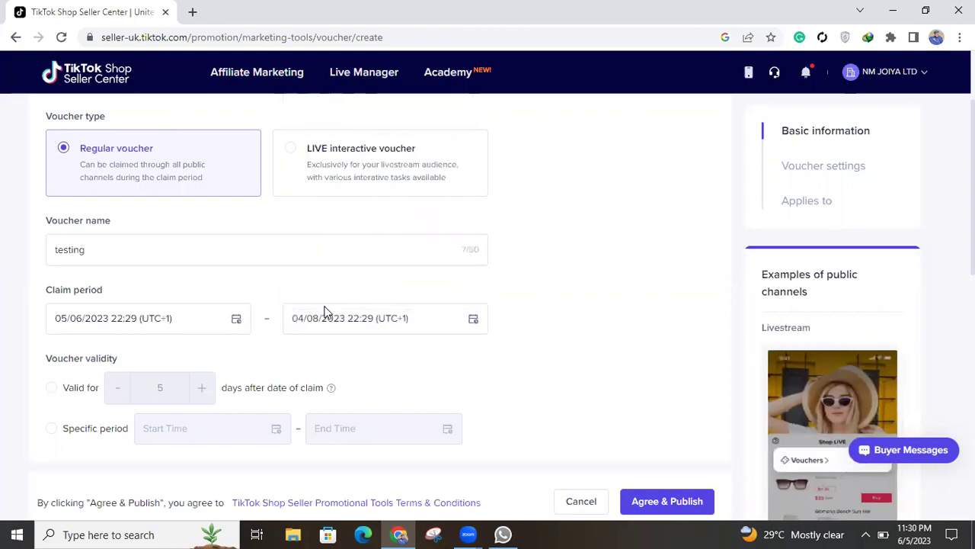
{"action": "left_click", "coordinate": [473, 324]}
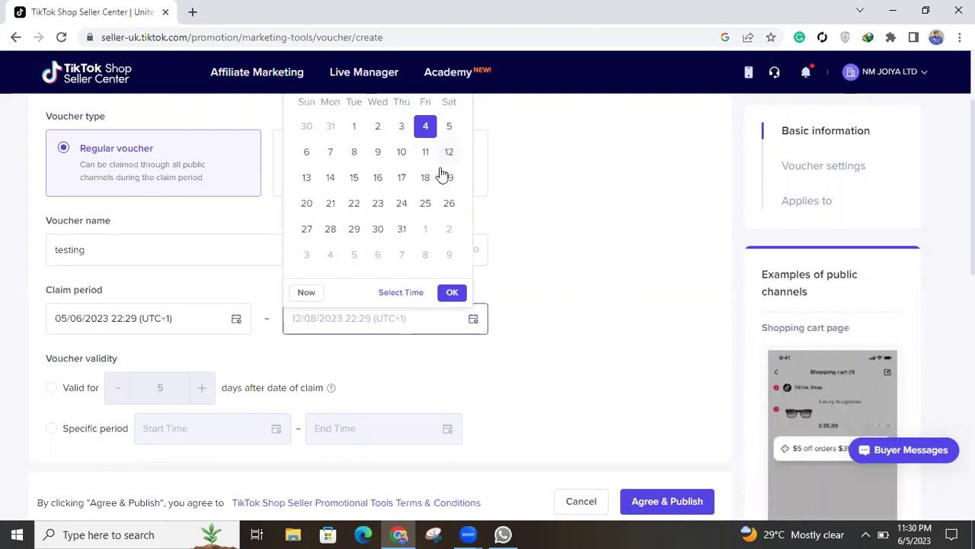
{"action": "left_click_drag", "start_coordinate": [475, 274], "coordinate": [389, 311]}
{"action": "left_click_drag", "start_coordinate": [355, 379], "coordinate": [383, 338]}
{"action": "left_click", "coordinate": [383, 336]}
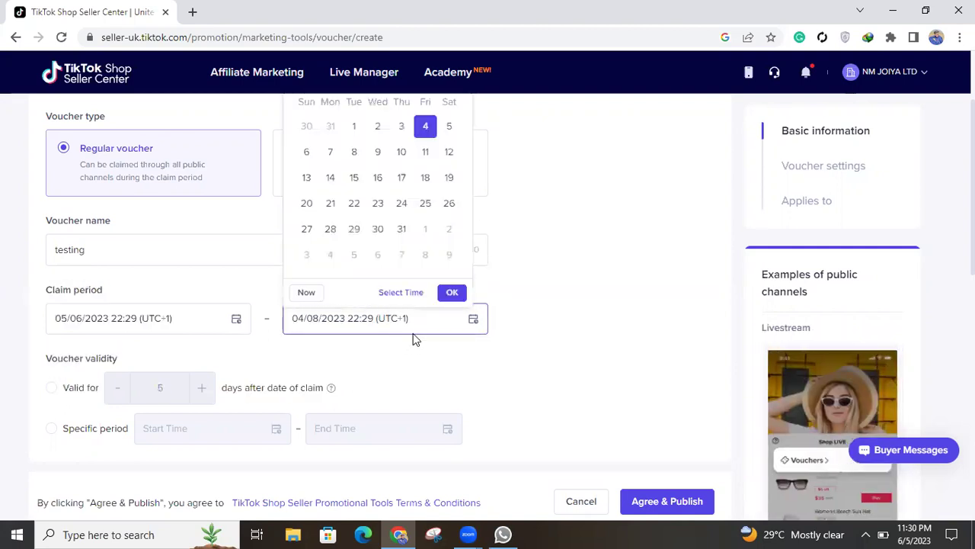
{"action": "left_click", "coordinate": [352, 178]}
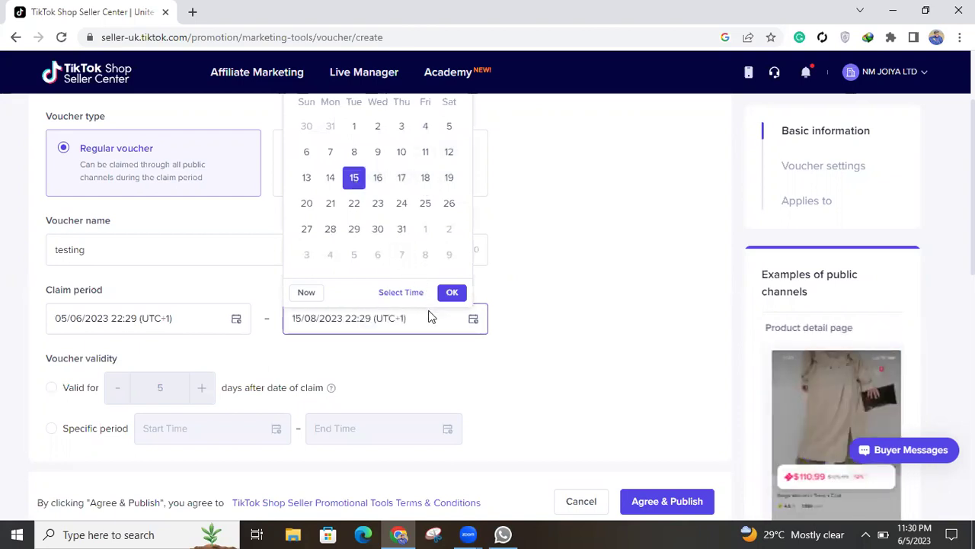
{"action": "left_click", "coordinate": [403, 293]}
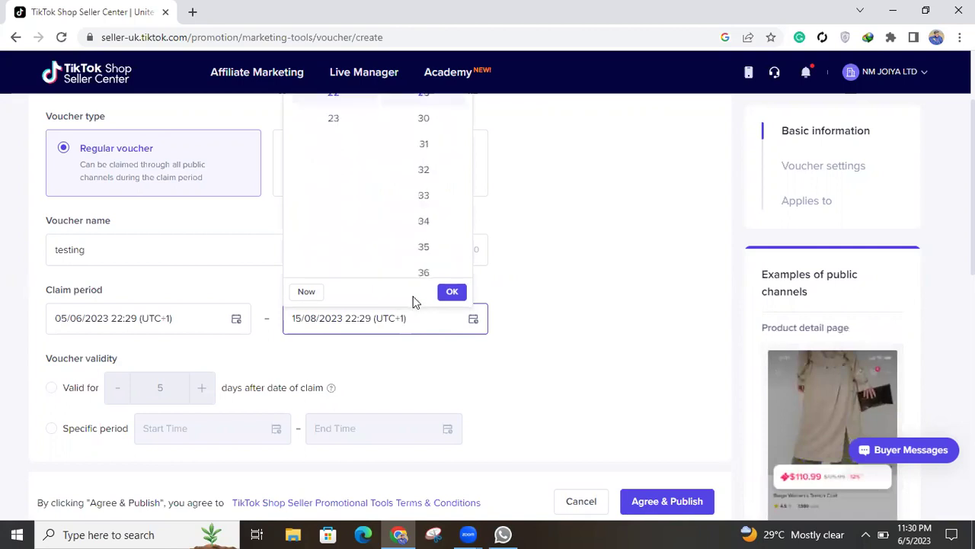
{"action": "left_click", "coordinate": [306, 293]}
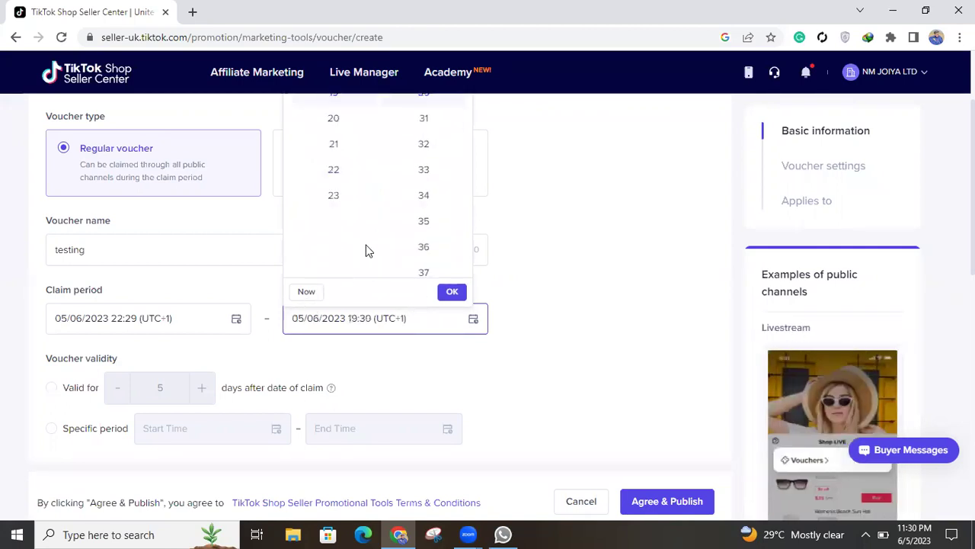
{"action": "scroll", "coordinate": [353, 220], "scroll_direction": "up", "scroll_amount": 3}
{"action": "scroll", "coordinate": [418, 199], "scroll_direction": "up", "scroll_amount": 2}
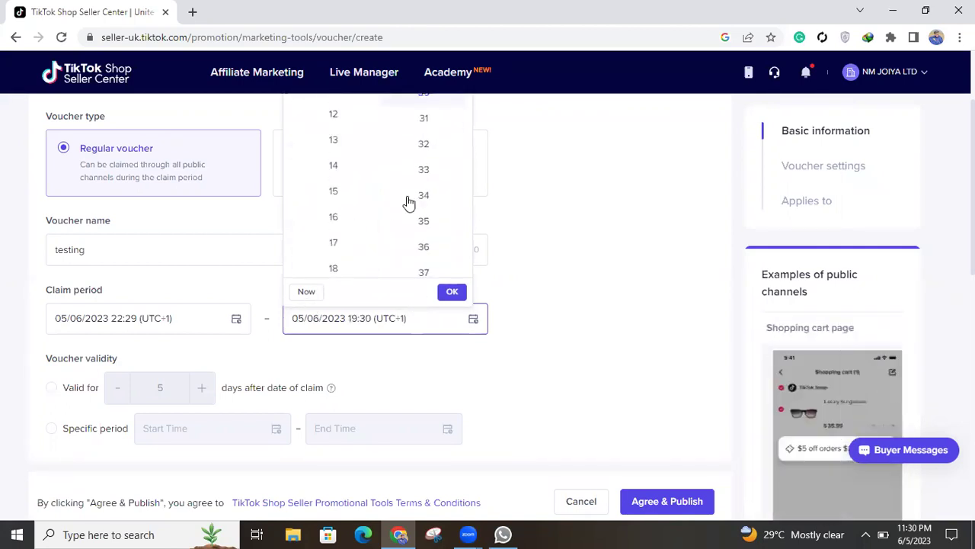
{"action": "scroll", "coordinate": [419, 198], "scroll_direction": "up", "scroll_amount": 1}
{"action": "left_click", "coordinate": [603, 237]}
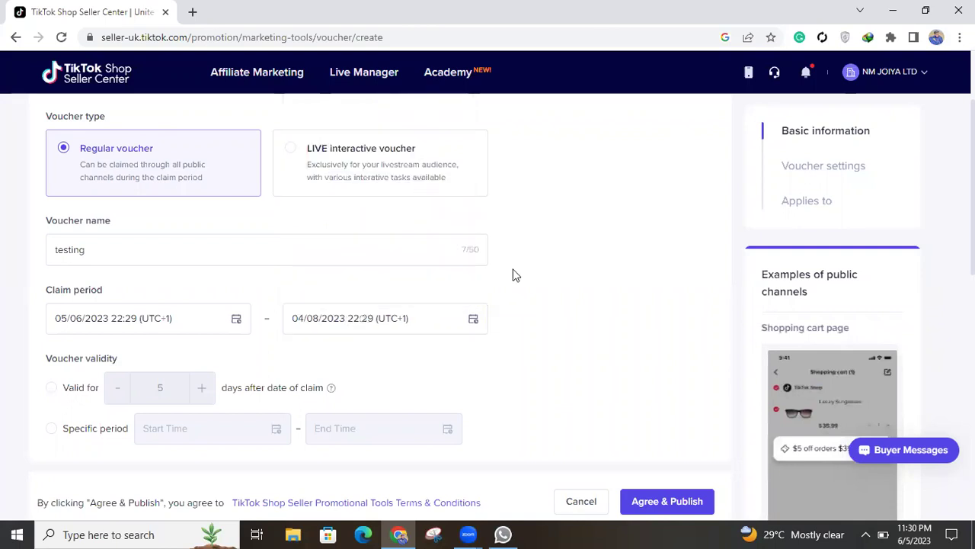
{"action": "left_click", "coordinate": [319, 318]}
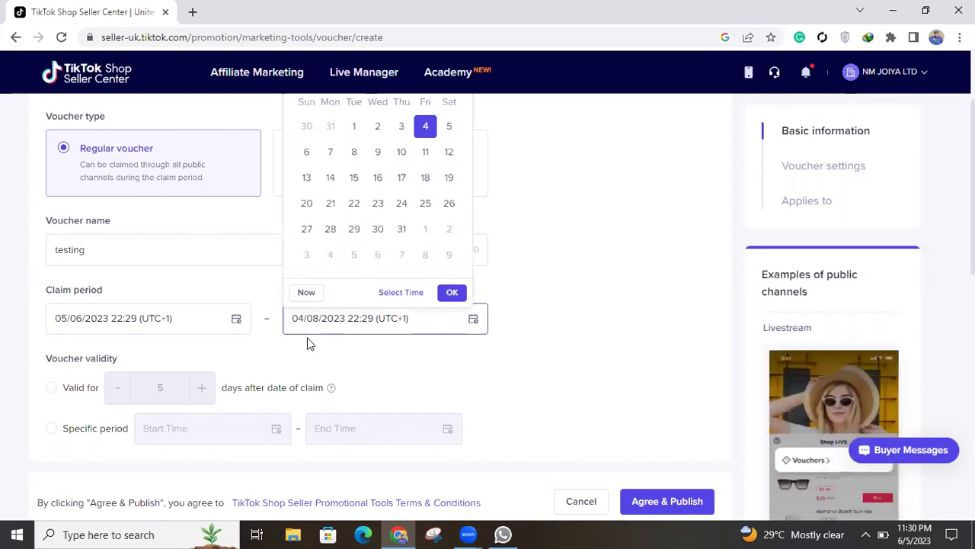
{"action": "double_click", "coordinate": [307, 341]}
{"action": "left_click", "coordinate": [303, 320]}
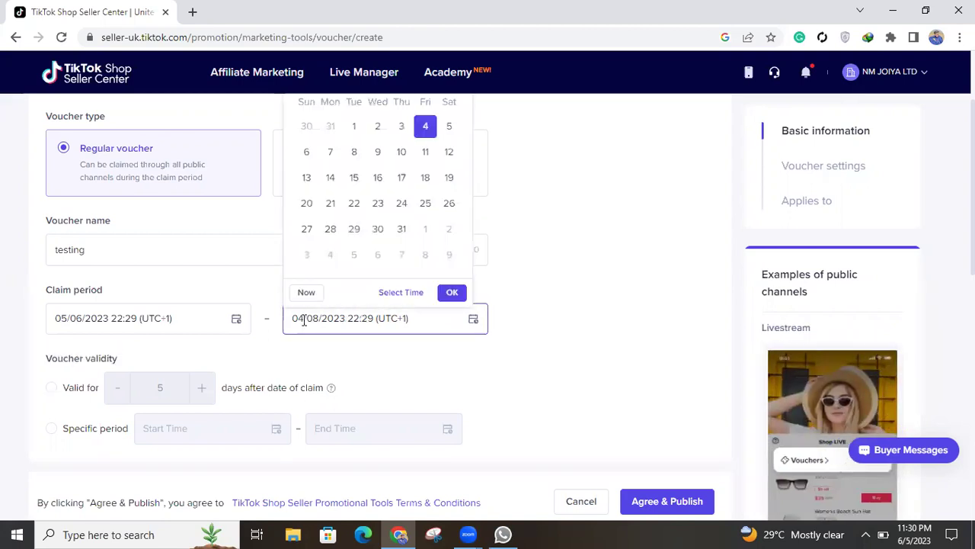
{"action": "scroll", "coordinate": [337, 290], "scroll_direction": "up", "scroll_amount": 1}
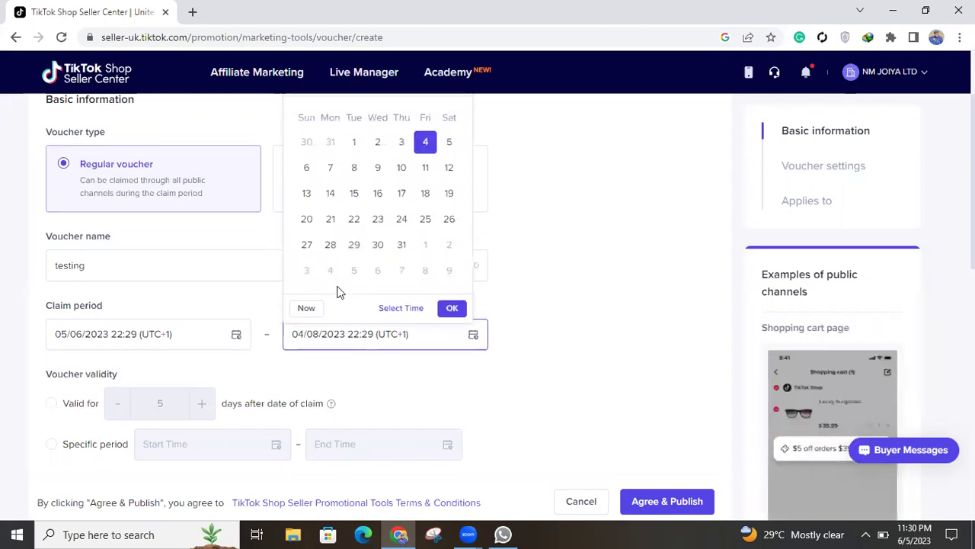
{"action": "scroll", "coordinate": [347, 303], "scroll_direction": "up", "scroll_amount": 1}
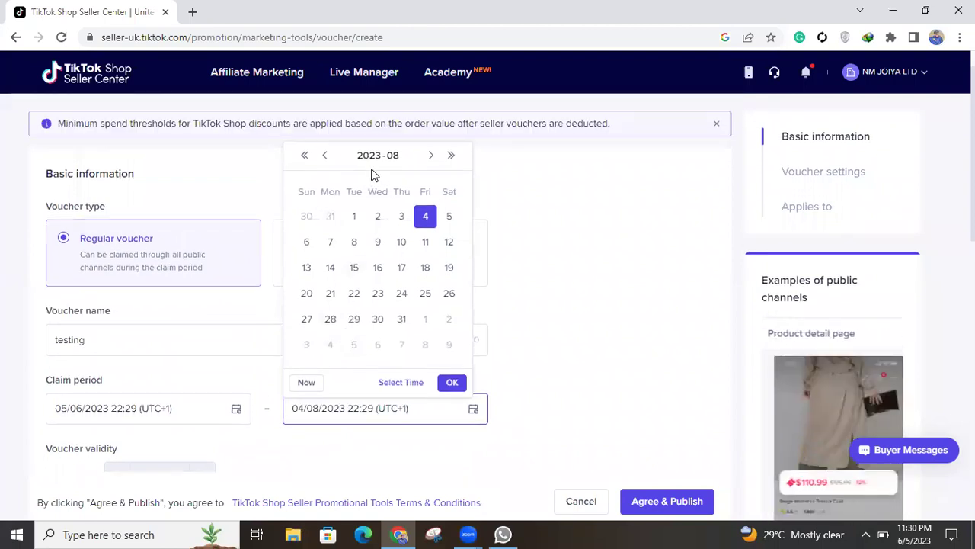
{"action": "left_click", "coordinate": [325, 157]}
{"action": "left_click", "coordinate": [325, 157]}
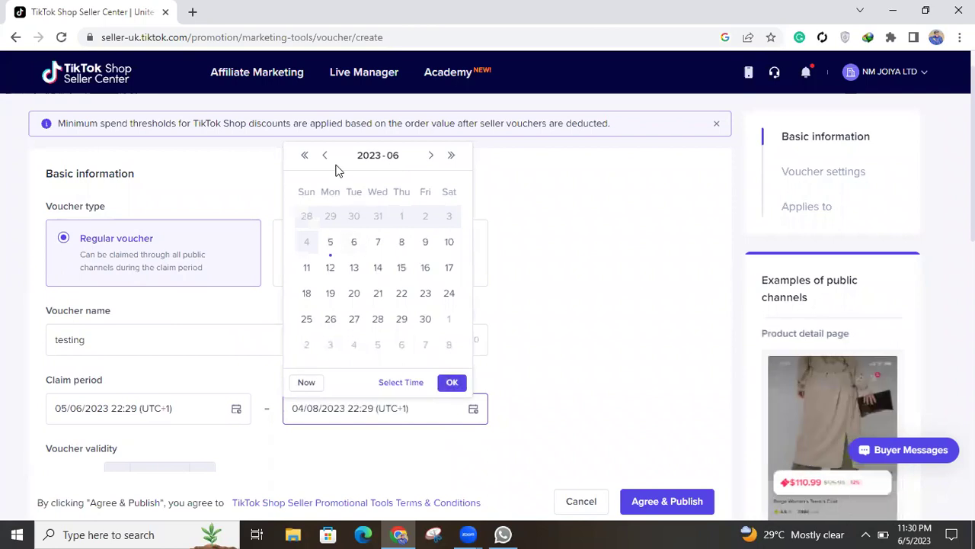
{"action": "left_click", "coordinate": [458, 385]}
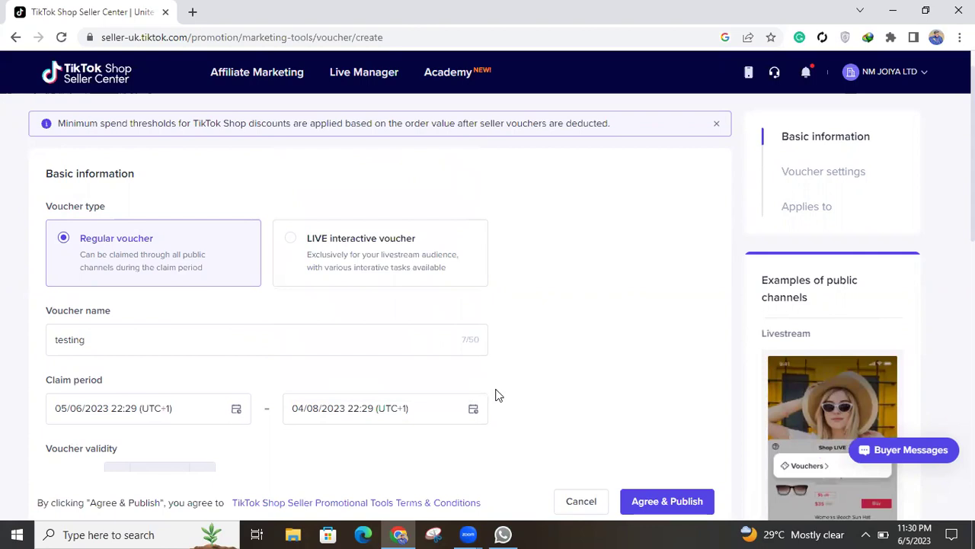
{"action": "scroll", "coordinate": [518, 402], "scroll_direction": "down", "scroll_amount": 1}
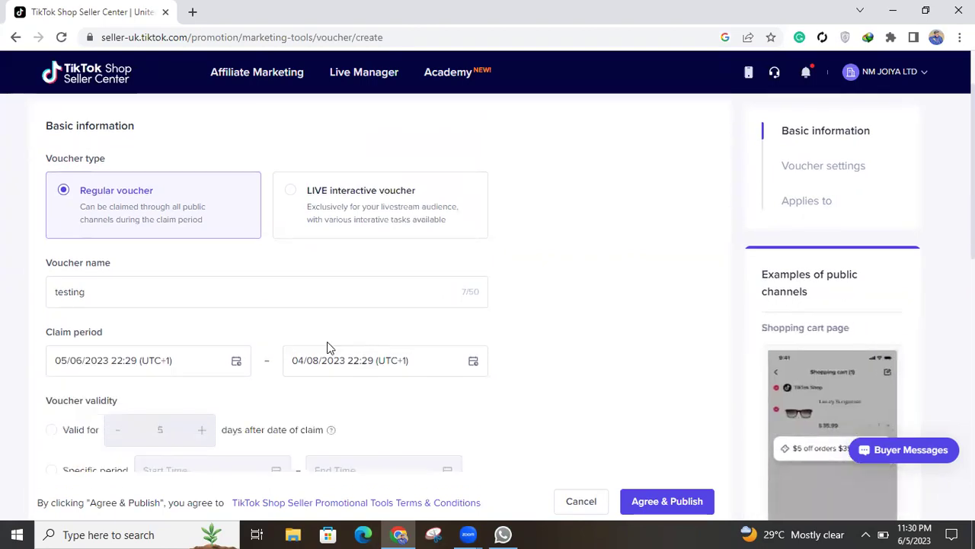
Set the end of the voucher's claim period to 10/06/2023 22:29
{"action": "left_click", "coordinate": [320, 360]}
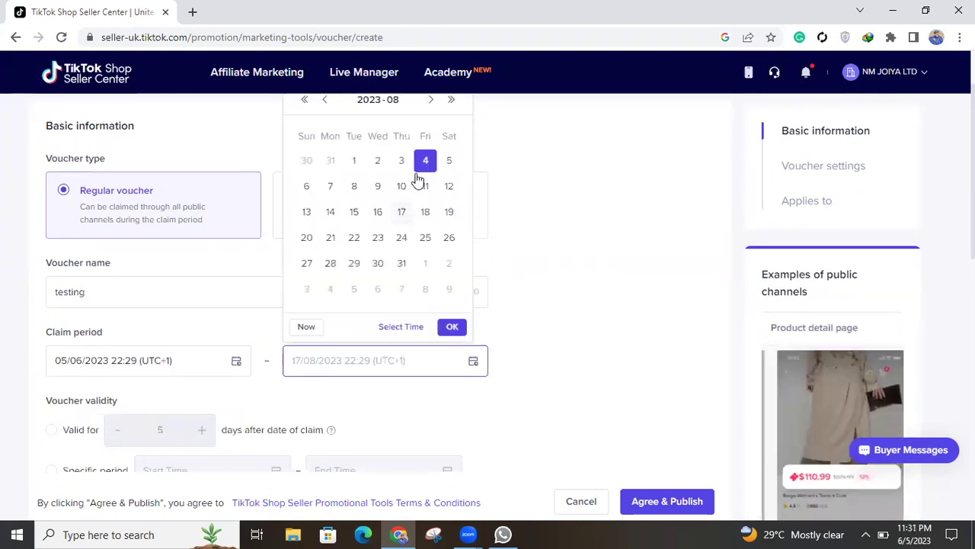
{"action": "left_click", "coordinate": [325, 100]}
{"action": "left_click", "coordinate": [326, 101]}
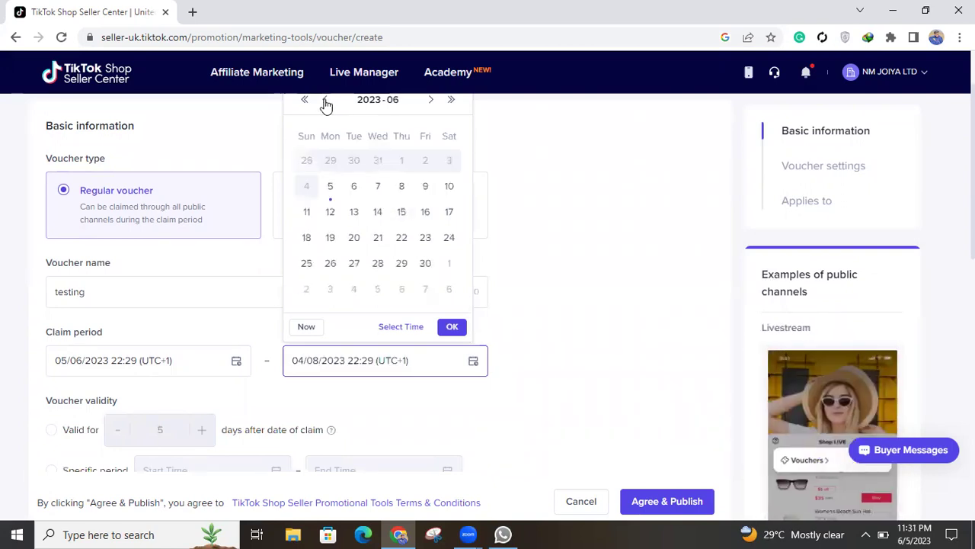
{"action": "left_click", "coordinate": [399, 197]}
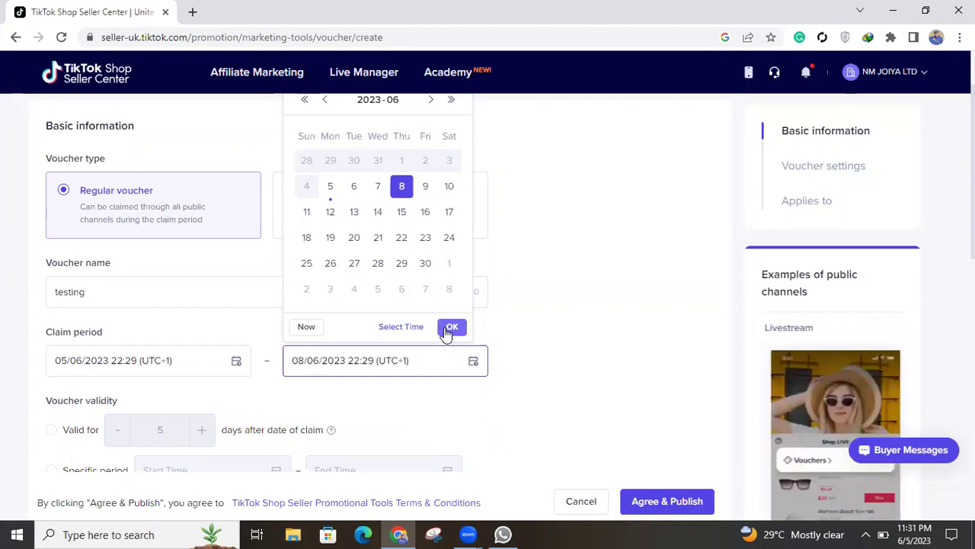
{"action": "left_click", "coordinate": [449, 188]}
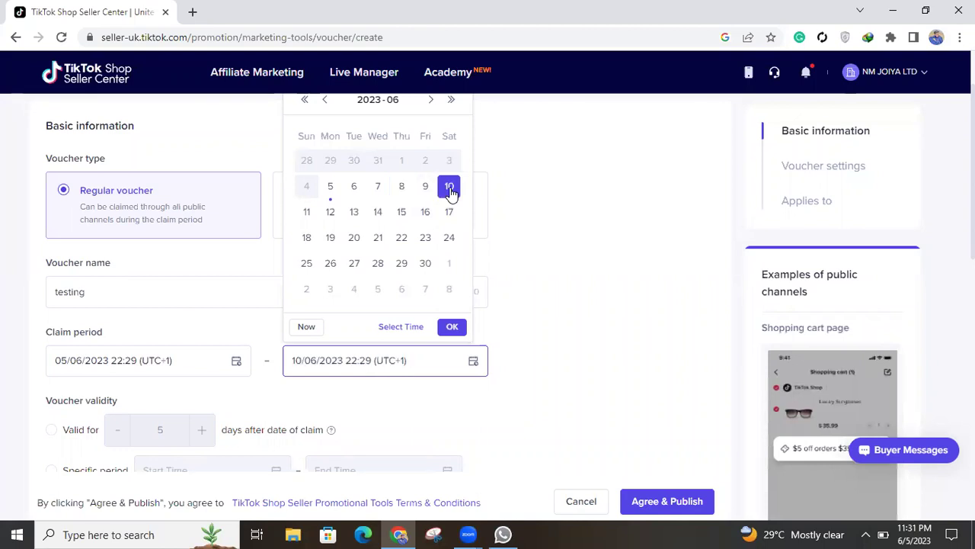
{"action": "left_click", "coordinate": [451, 329]}
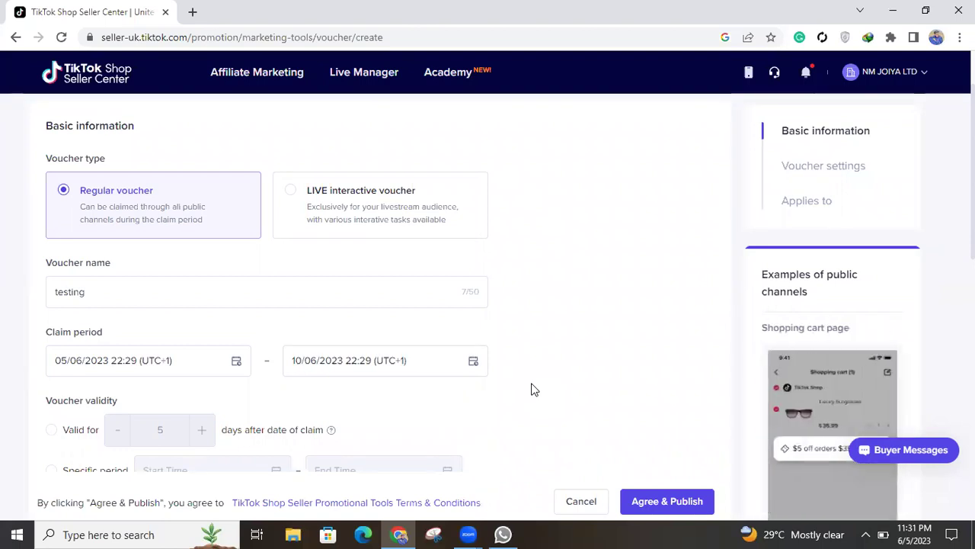
Choose a specific period for the voucher validity and open its start time for selection
{"action": "scroll", "coordinate": [401, 344], "scroll_direction": "down", "scroll_amount": 2}
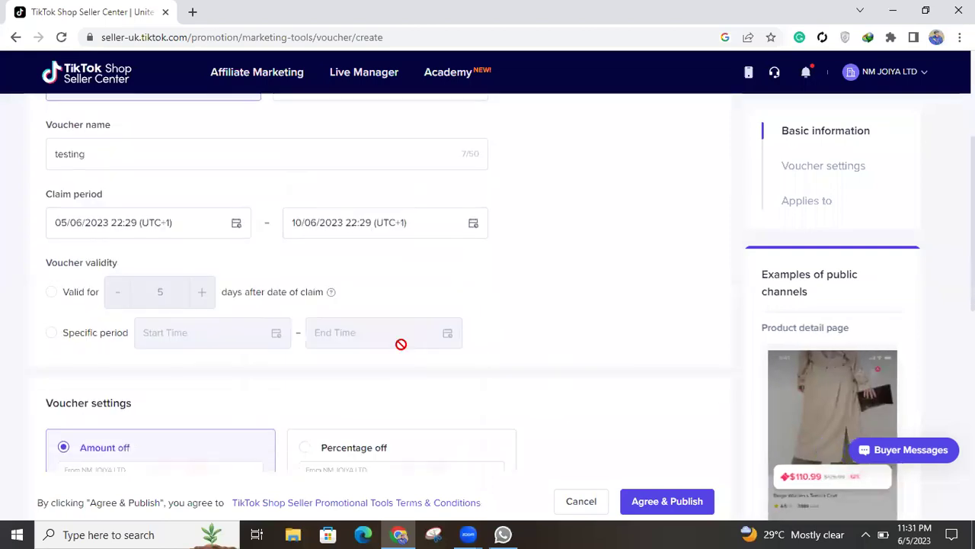
{"action": "left_click", "coordinate": [402, 345]}
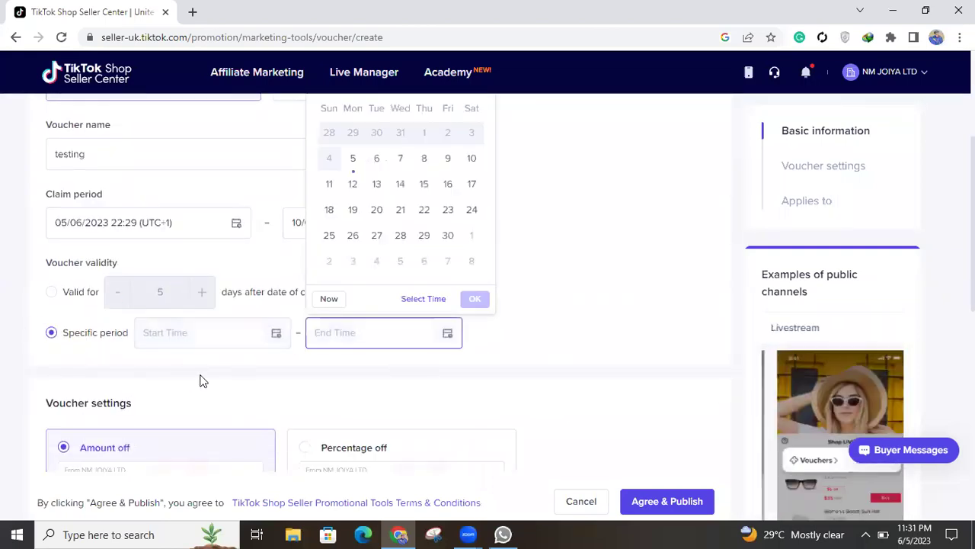
{"action": "scroll", "coordinate": [181, 374], "scroll_direction": "down", "scroll_amount": 1}
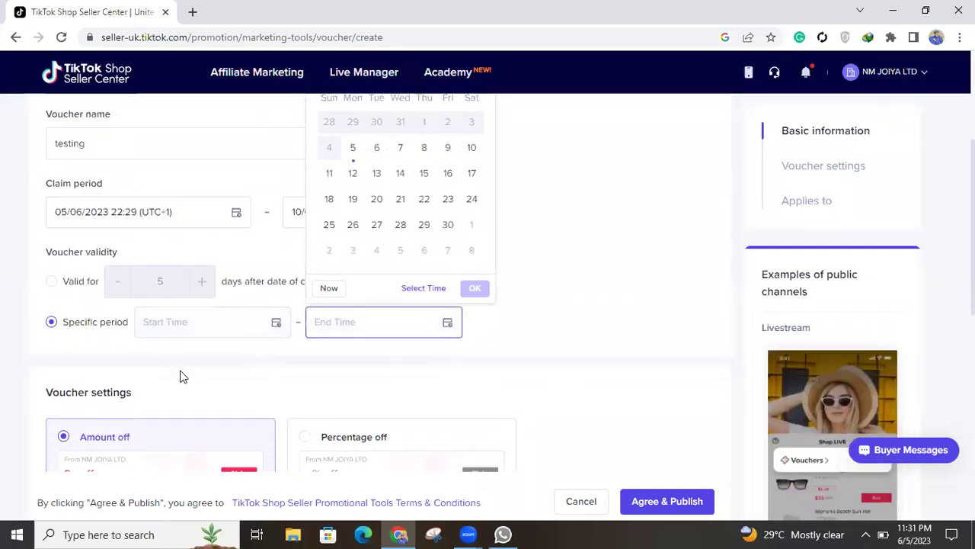
{"action": "left_click", "coordinate": [218, 313]}
{"action": "left_click", "coordinate": [316, 355]}
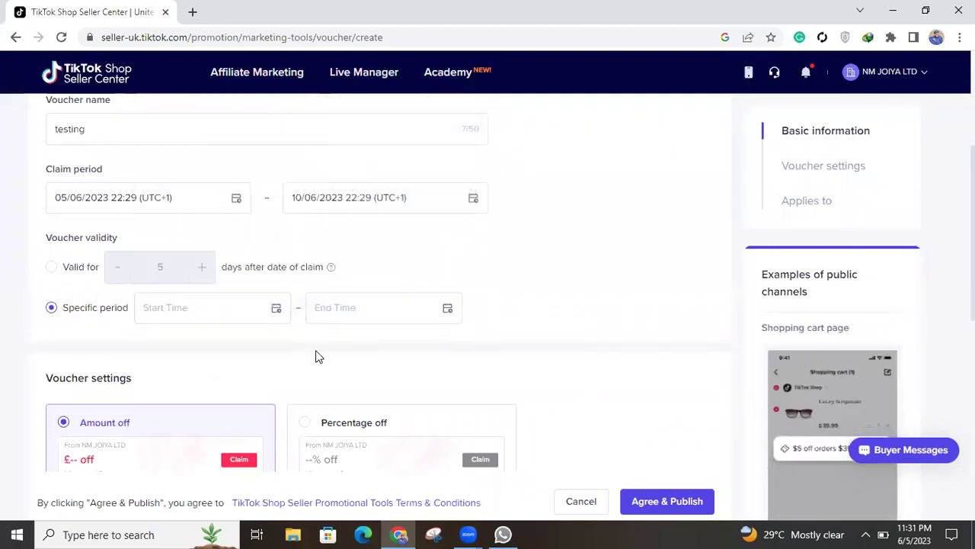
{"action": "left_click", "coordinate": [202, 308]}
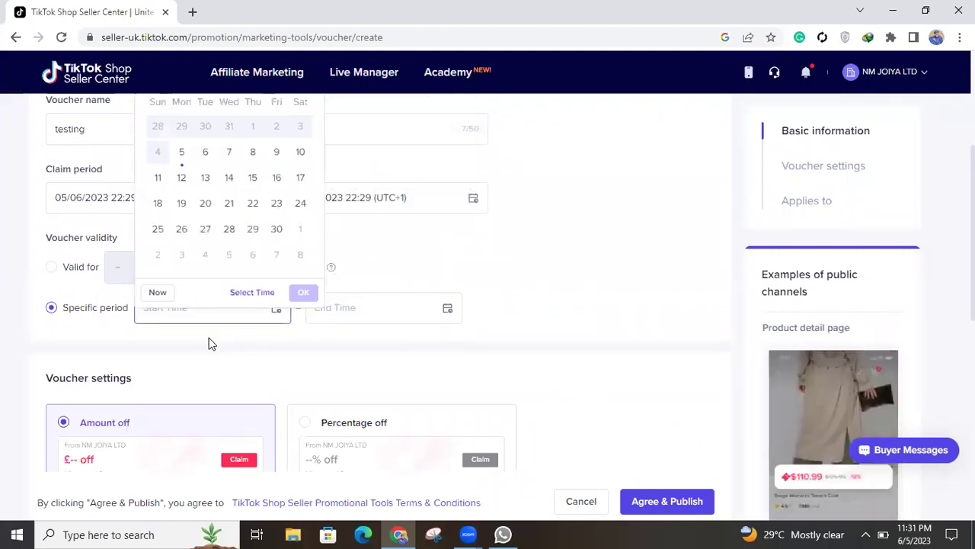
Set the discount amount of the amount-off voucher to £50
{"action": "scroll", "coordinate": [210, 339], "scroll_direction": "down", "scroll_amount": 3}
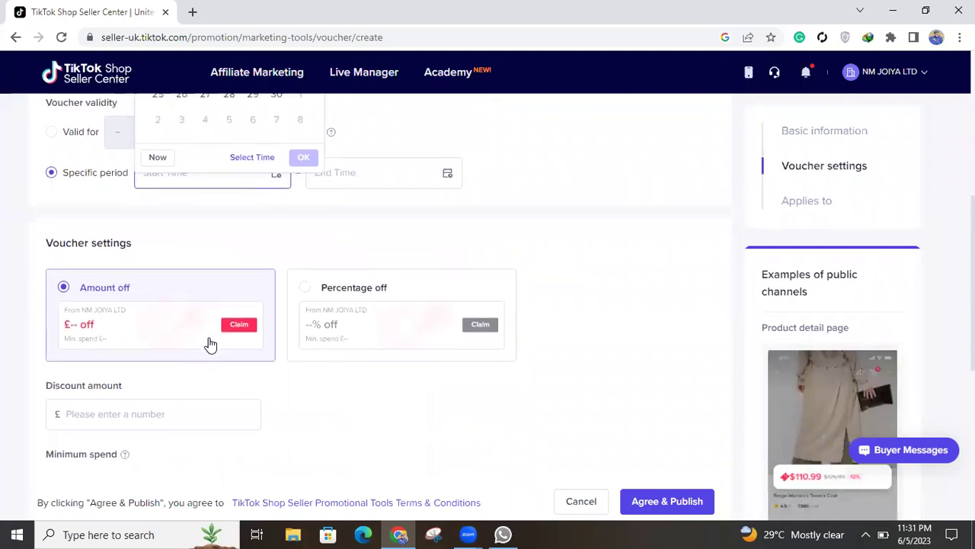
{"action": "scroll", "coordinate": [209, 342], "scroll_direction": "down", "scroll_amount": 1}
{"action": "left_click", "coordinate": [117, 354]}
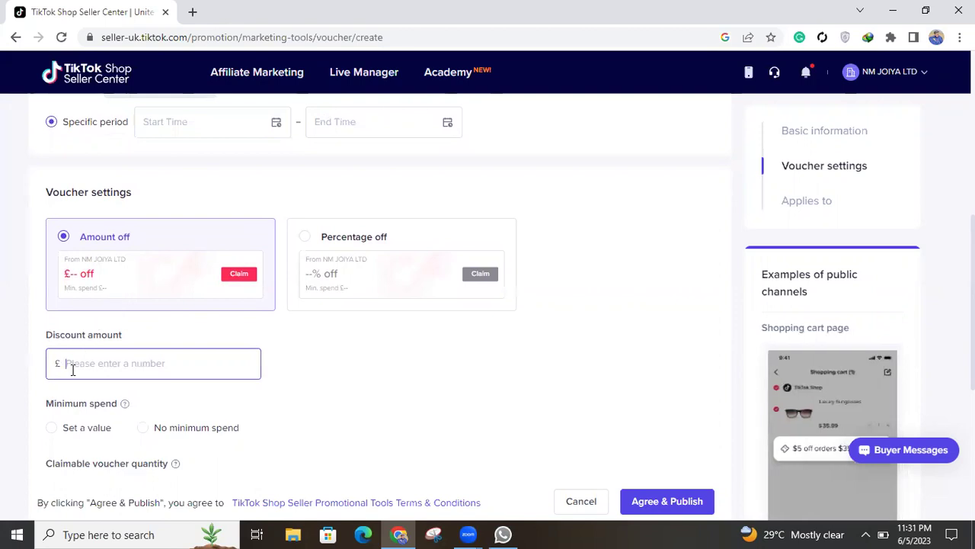
{"action": "type", "text": "5"}
{"action": "key", "text": "BackSpace"}
{"action": "type", "text": "0"}
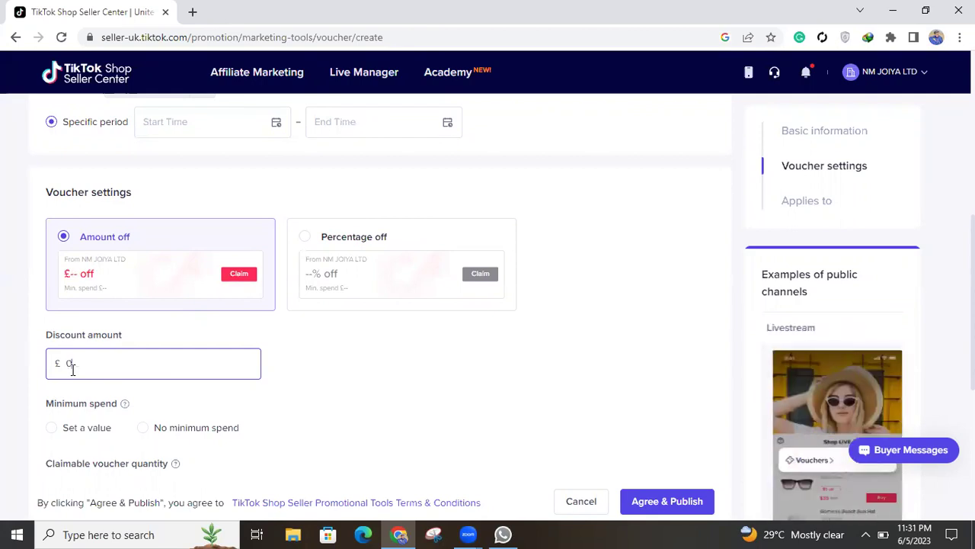
{"action": "type", "text": "50"}
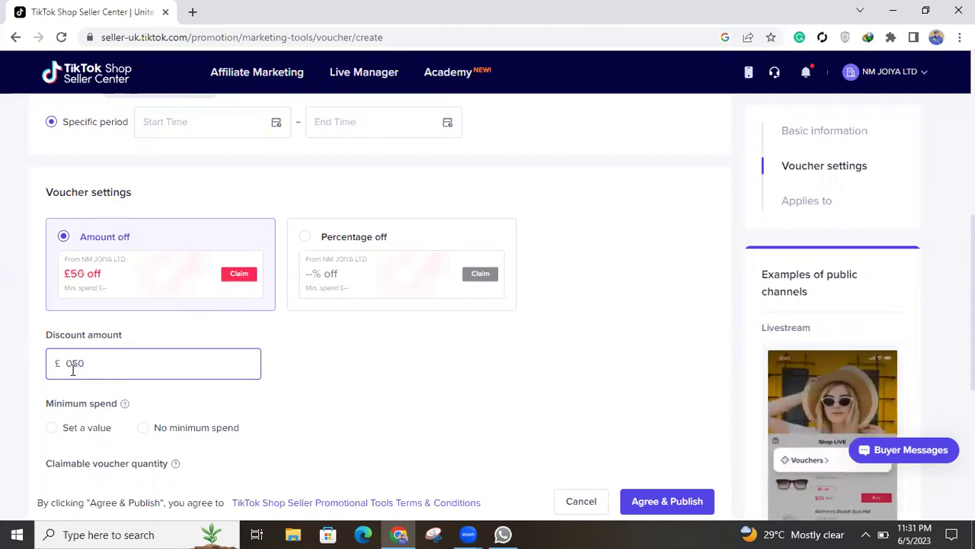
{"action": "left_click", "coordinate": [289, 415]}
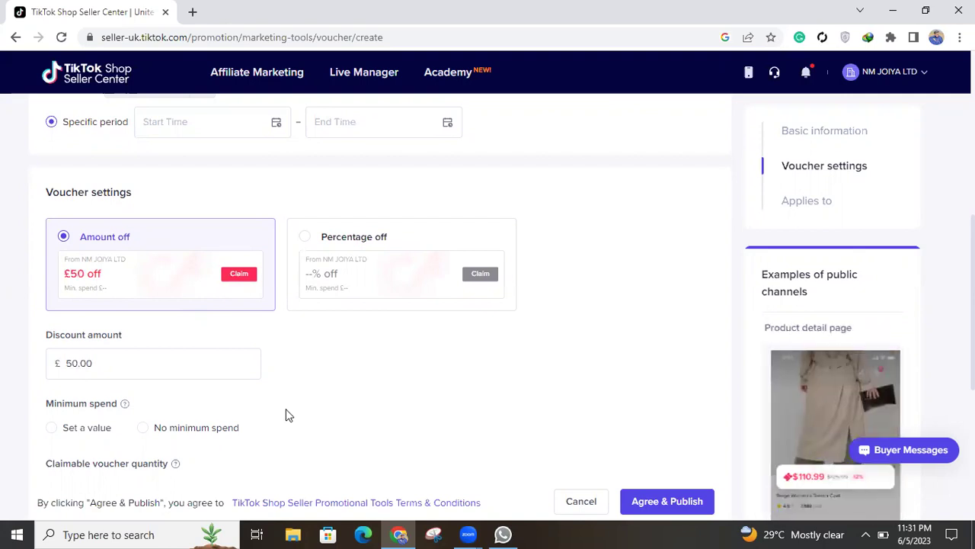
Replace the voucher's discount amount with £0.50
{"action": "left_click", "coordinate": [98, 363]}
{"action": "left_click_drag", "start_coordinate": [97, 363], "coordinate": [64, 363]}
{"action": "key", "text": "BackSpace"}
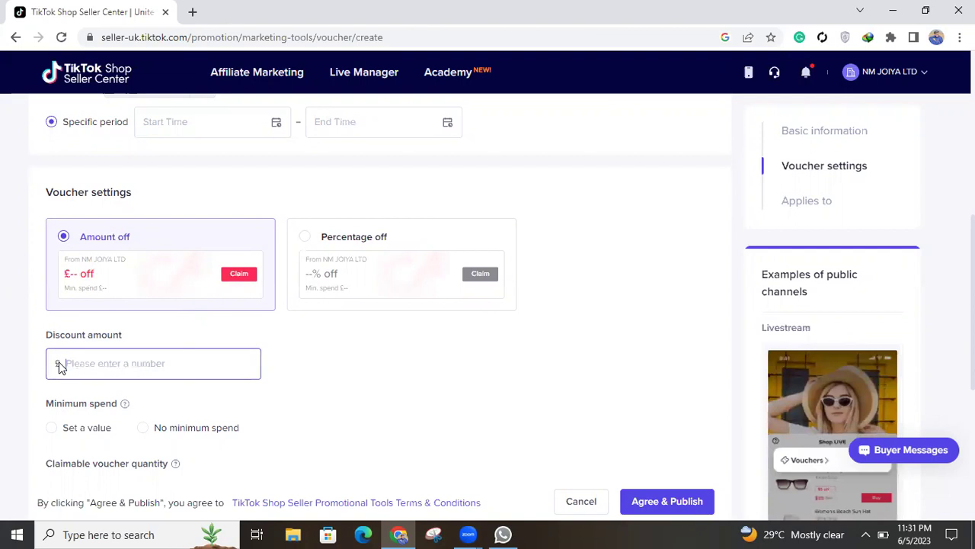
{"action": "type", "text": "5.0"}
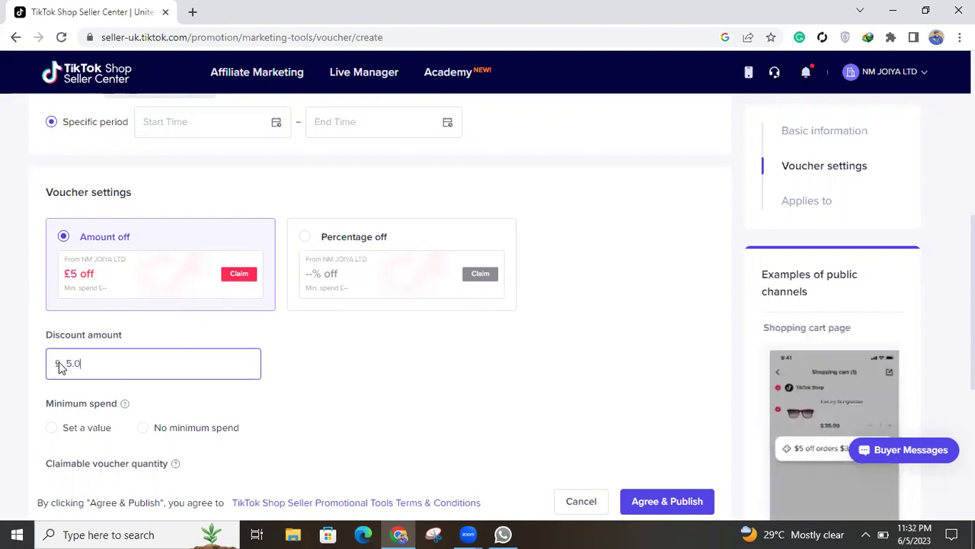
{"action": "key", "text": "BackSpace"}
{"action": "key", "text": "BackSpace"}
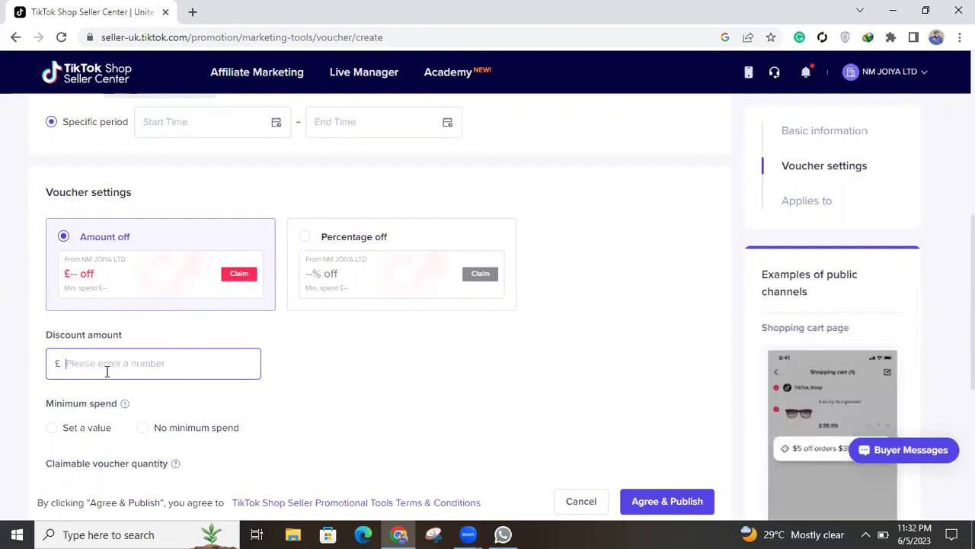
{"action": "type", "text": "0.5"}
{"action": "left_click", "coordinate": [344, 425]}
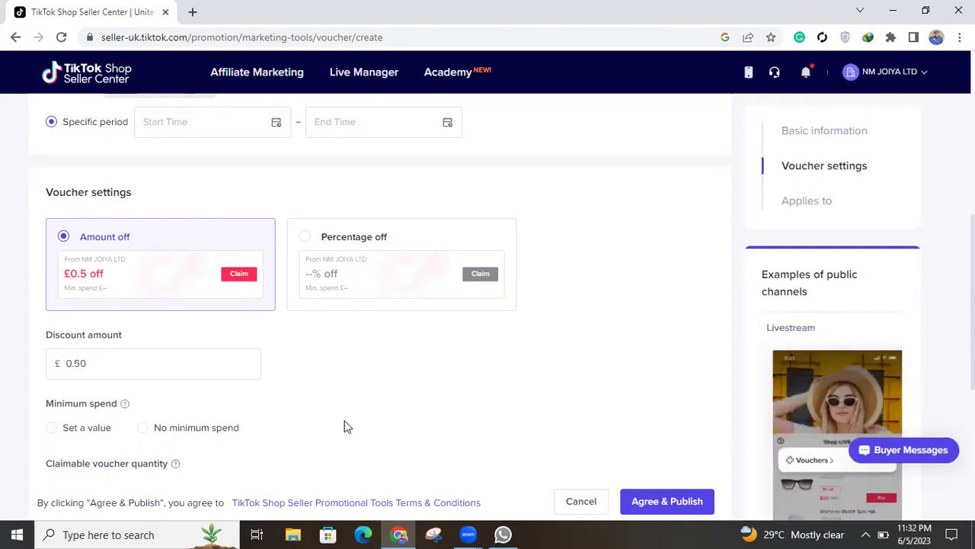
Choose no minimum spend for the voucher and set its claimable quantity to 20
{"action": "scroll", "coordinate": [320, 421], "scroll_direction": "down", "scroll_amount": 2}
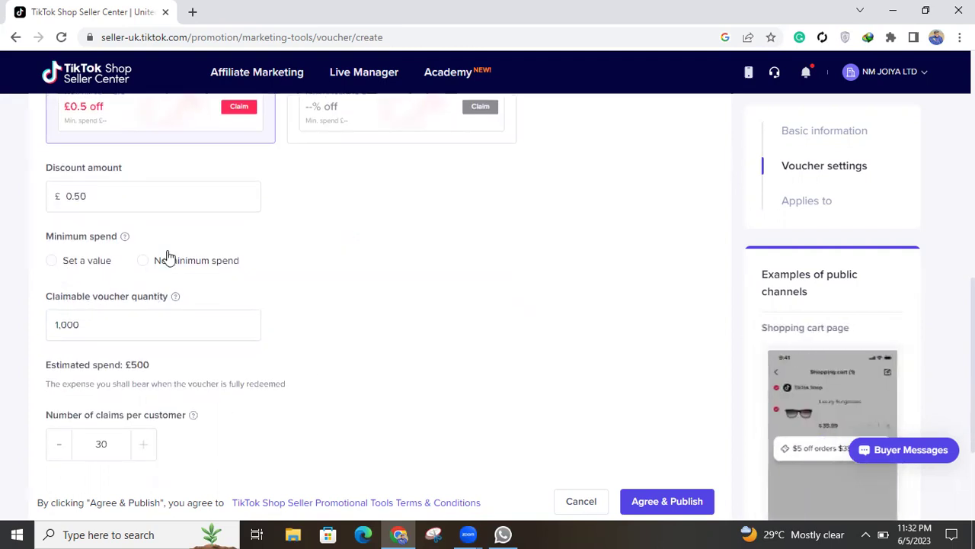
{"action": "left_click", "coordinate": [144, 262]}
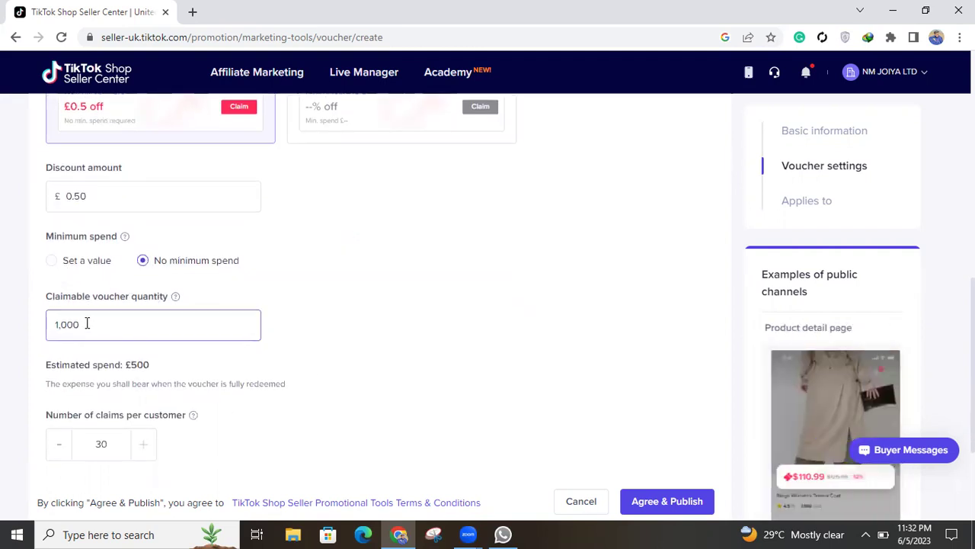
{"action": "double_click", "coordinate": [46, 320]}
{"action": "key", "text": "BackSpace"}
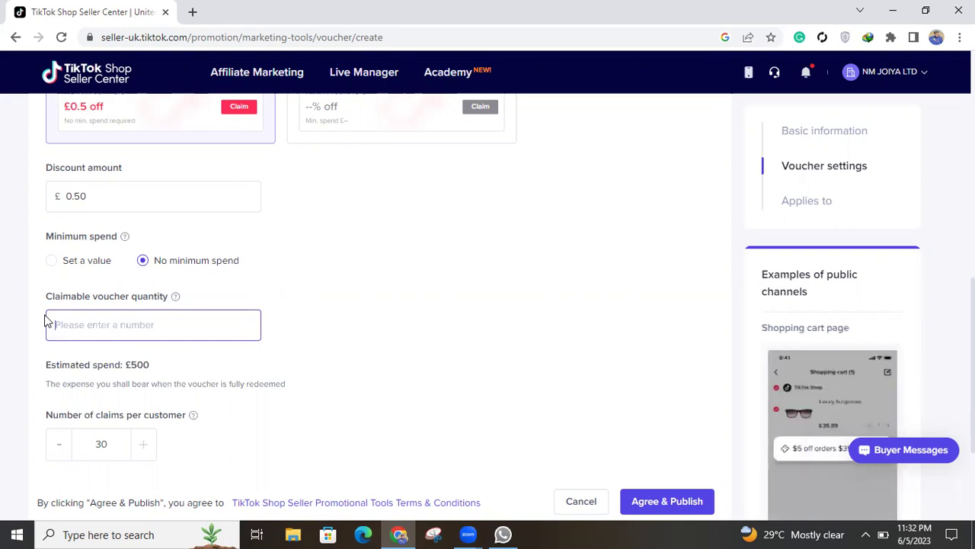
{"action": "type", "text": "20"}
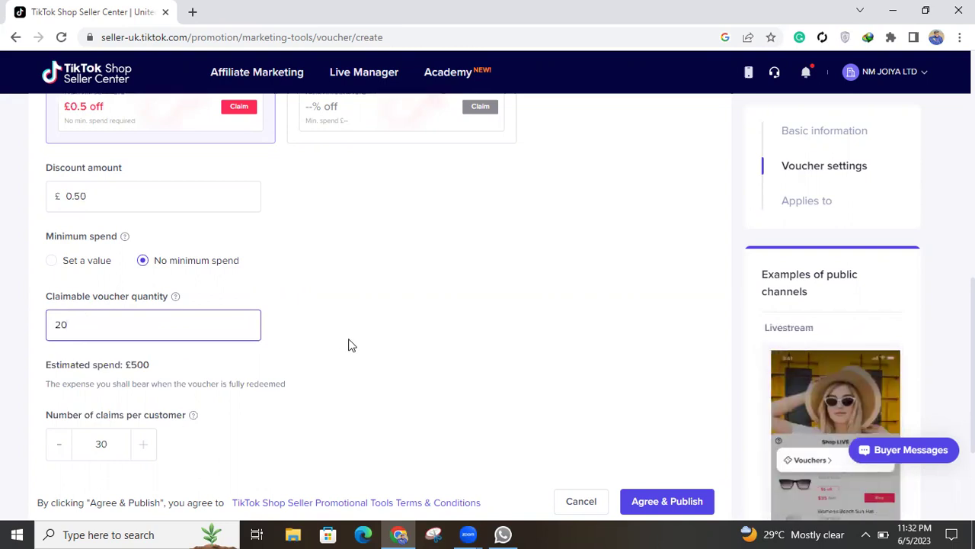
{"action": "left_click", "coordinate": [349, 346]}
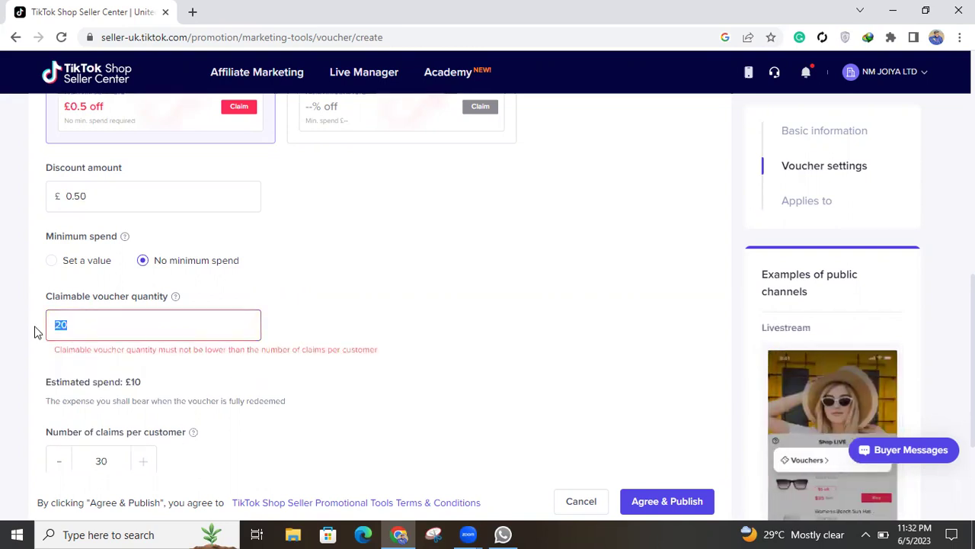
Replace the claimable voucher quantity with 30
{"action": "key", "text": "BackSpace"}
{"action": "type", "text": "0"}
{"action": "key", "text": "BackSpace"}
{"action": "type", "text": "30"}
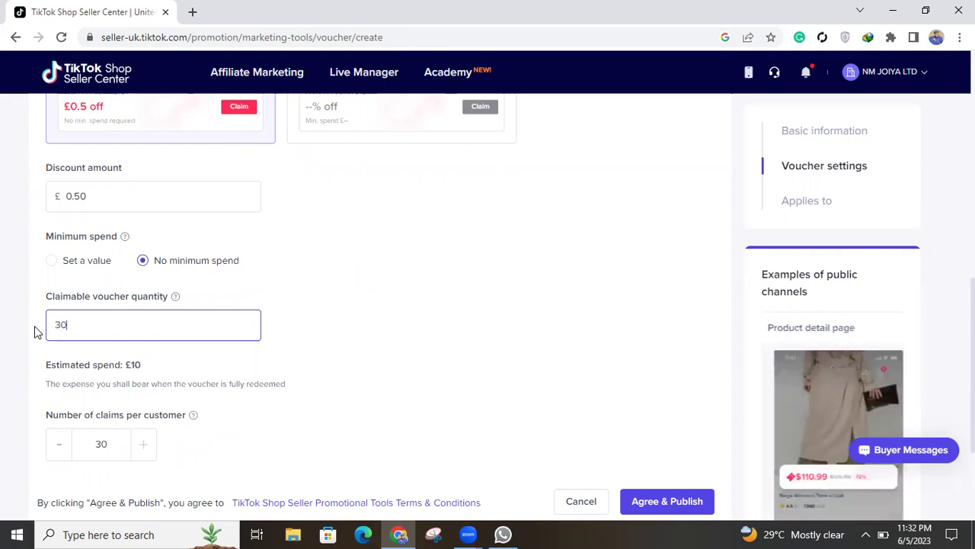
{"action": "left_click", "coordinate": [297, 357]}
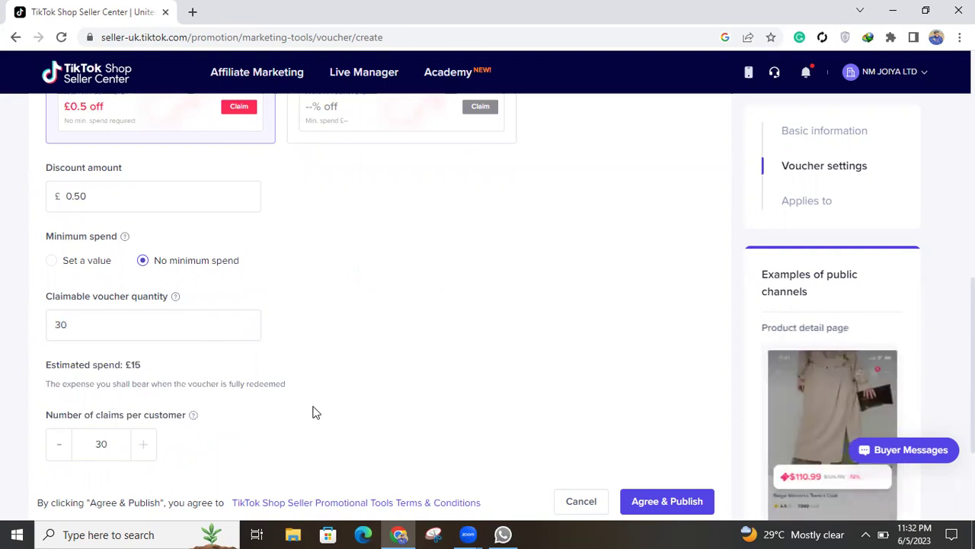
Try a claimable voucher quantity of 15
{"action": "scroll", "coordinate": [312, 412], "scroll_direction": "down", "scroll_amount": 2}
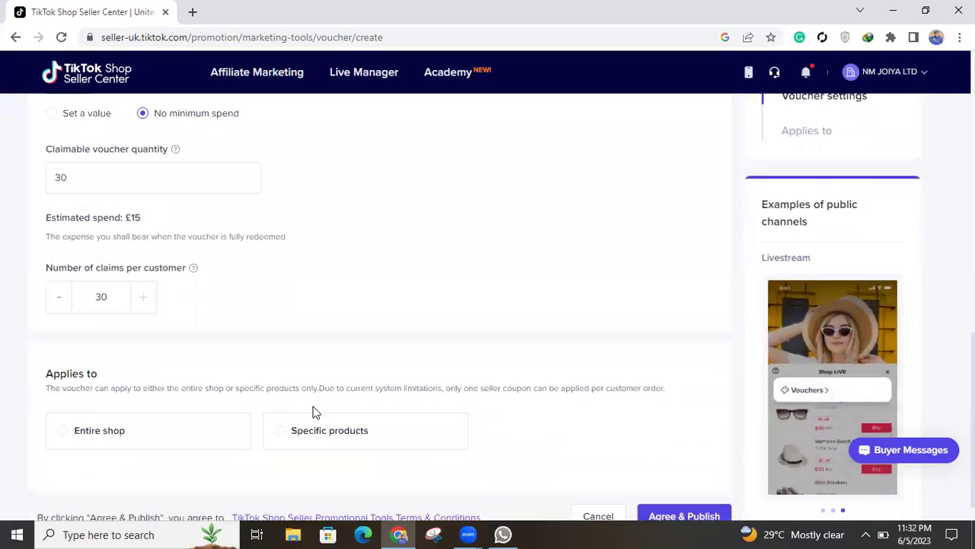
{"action": "left_click", "coordinate": [57, 158]}
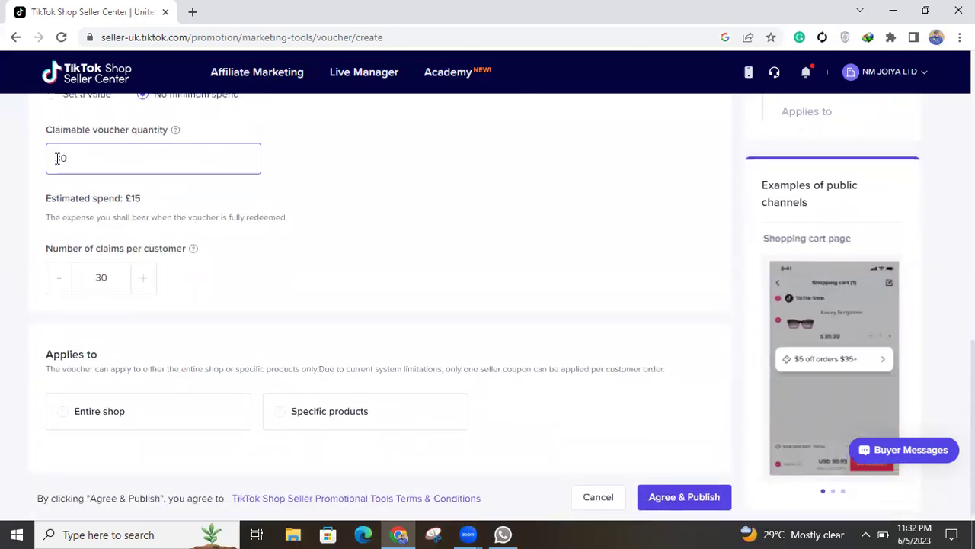
{"action": "left_click", "coordinate": [59, 157]}
{"action": "key", "text": "BackSpace"}
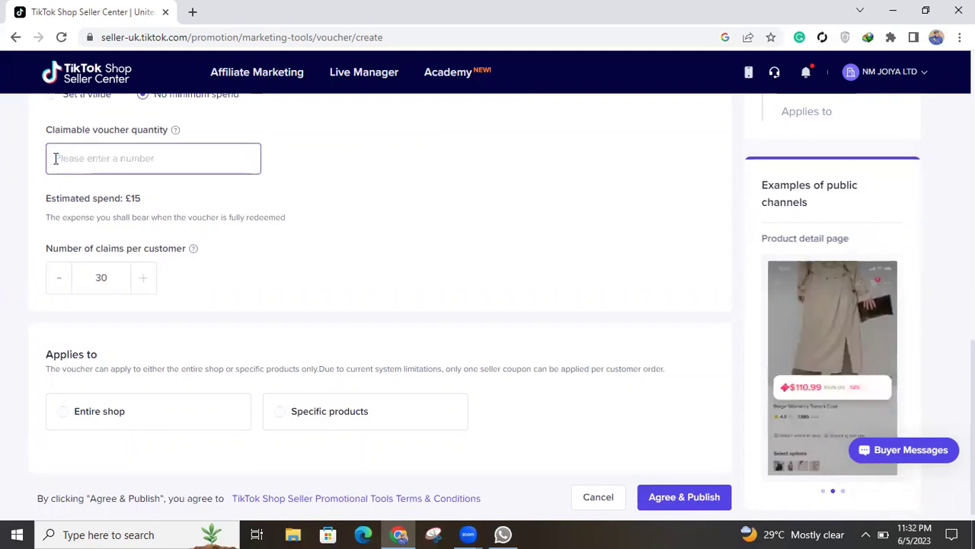
{"action": "type", "text": "15"}
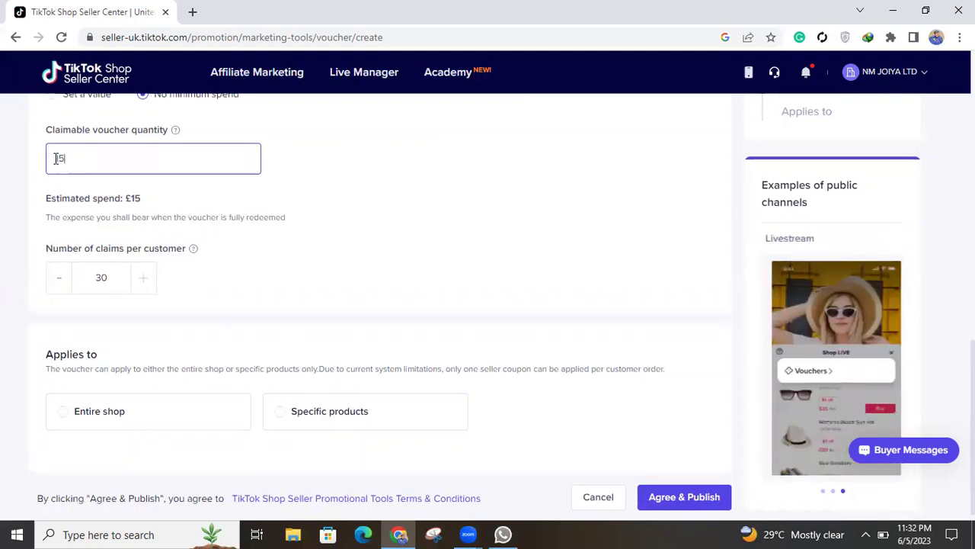
{"action": "left_click", "coordinate": [283, 226]}
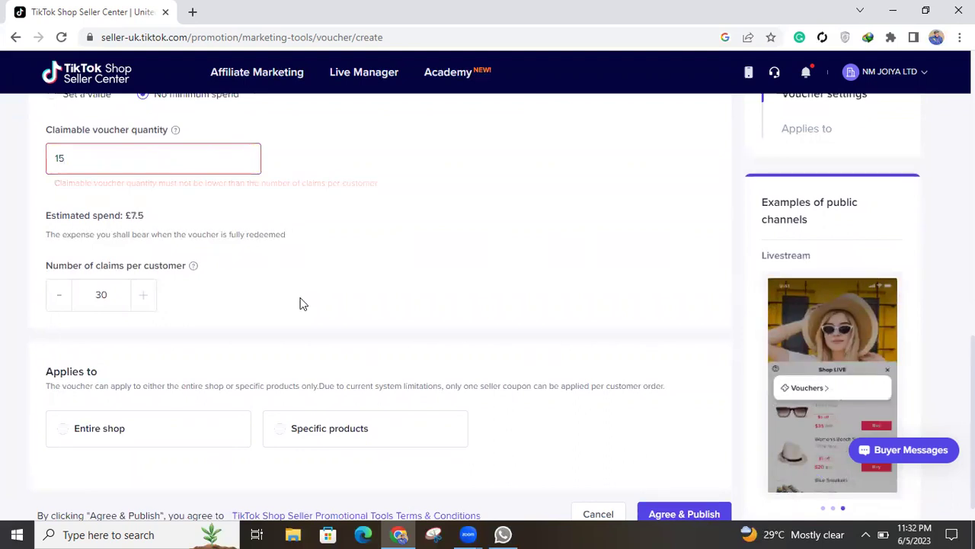
Set the claimable voucher quantity back to 30 and check the estimated spend amount
{"action": "double_click", "coordinate": [53, 159]}
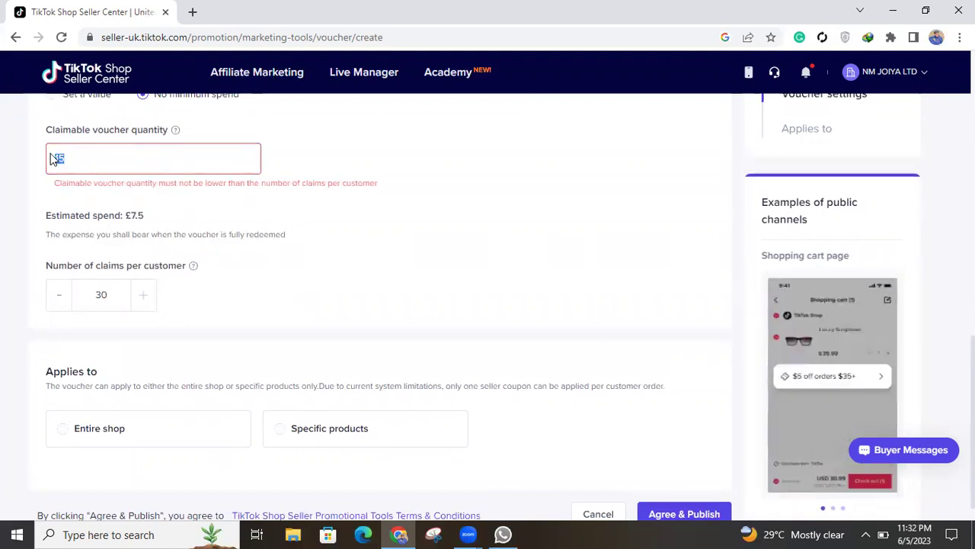
{"action": "key", "text": "BackSpace"}
{"action": "type", "text": "30"}
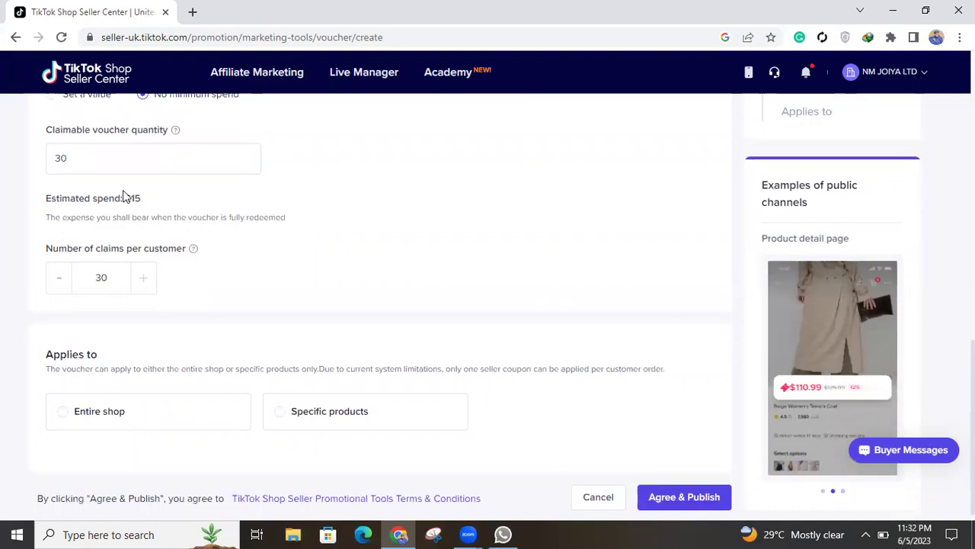
{"action": "left_click_drag", "start_coordinate": [142, 199], "coordinate": [127, 198]}
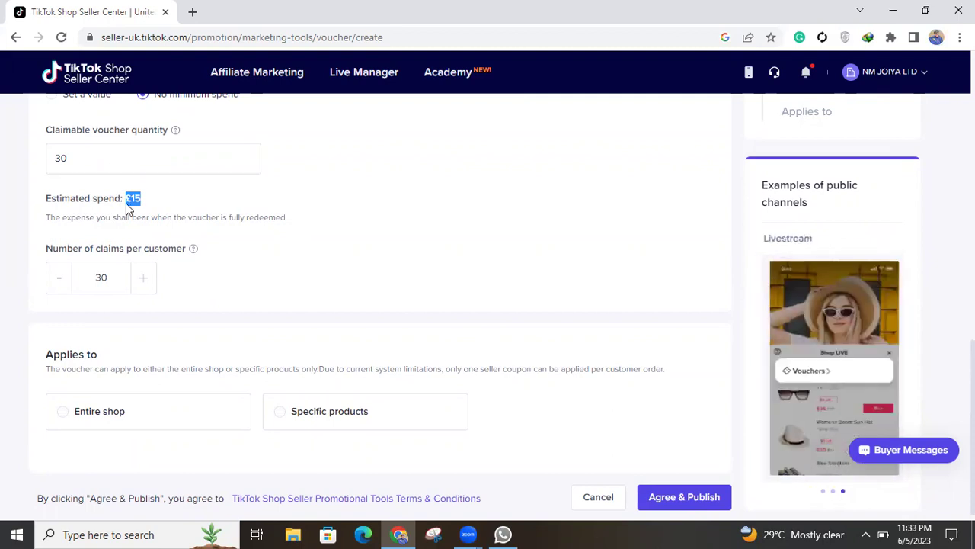
{"action": "left_click", "coordinate": [143, 191]}
Apply the voucher to the entire shop and try to publish it
{"action": "scroll", "coordinate": [142, 189], "scroll_direction": "up", "scroll_amount": 1}
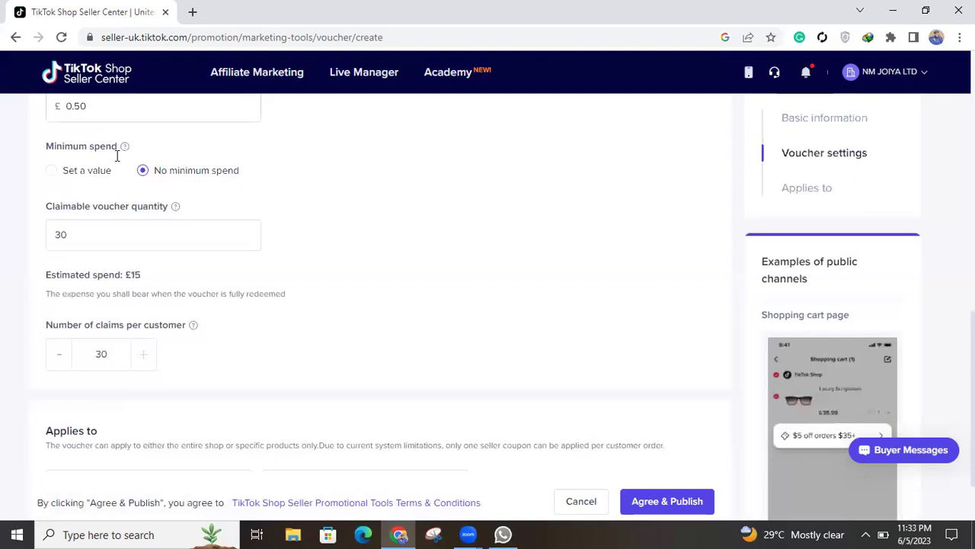
{"action": "scroll", "coordinate": [233, 320], "scroll_direction": "down", "scroll_amount": 1}
{"action": "scroll", "coordinate": [233, 320], "scroll_direction": "down", "scroll_amount": 1}
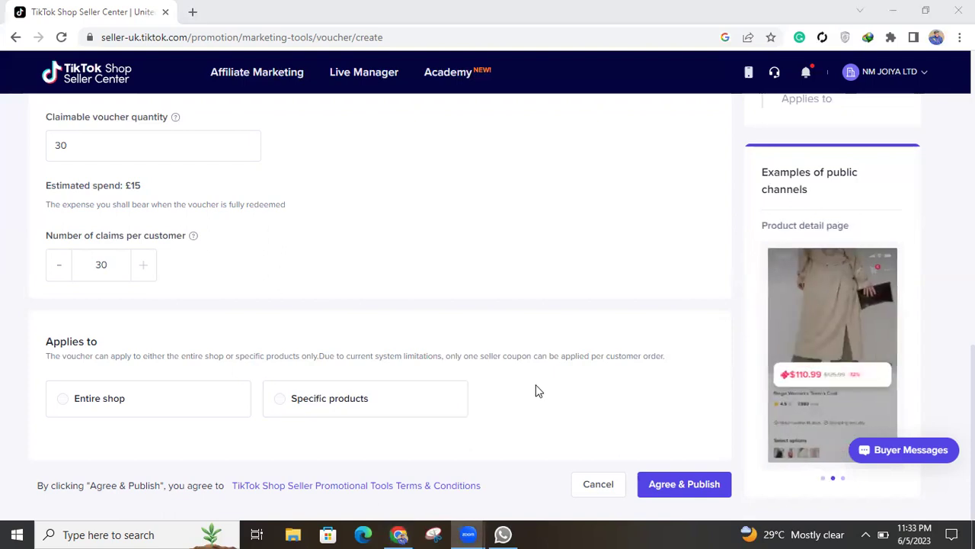
{"action": "left_click", "coordinate": [61, 400]}
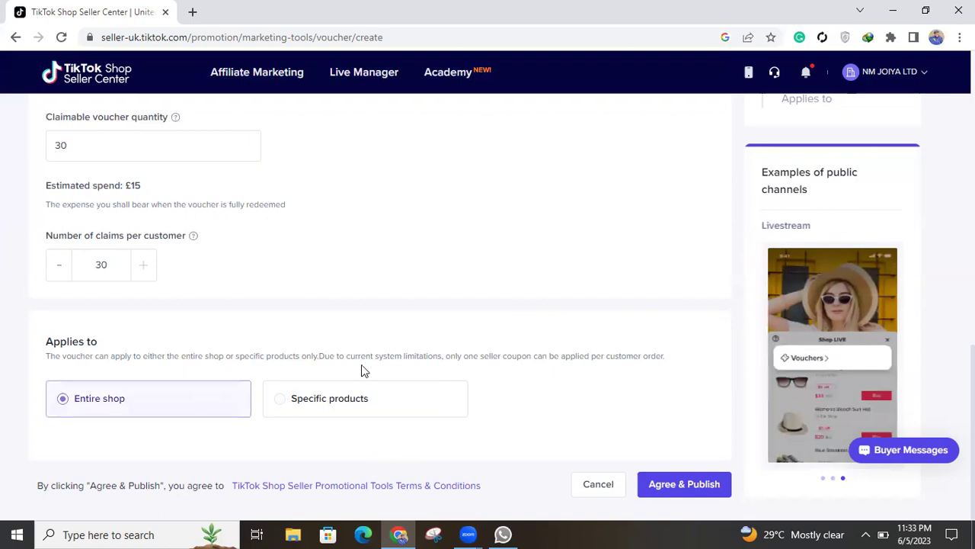
{"action": "key", "text": "Return"}
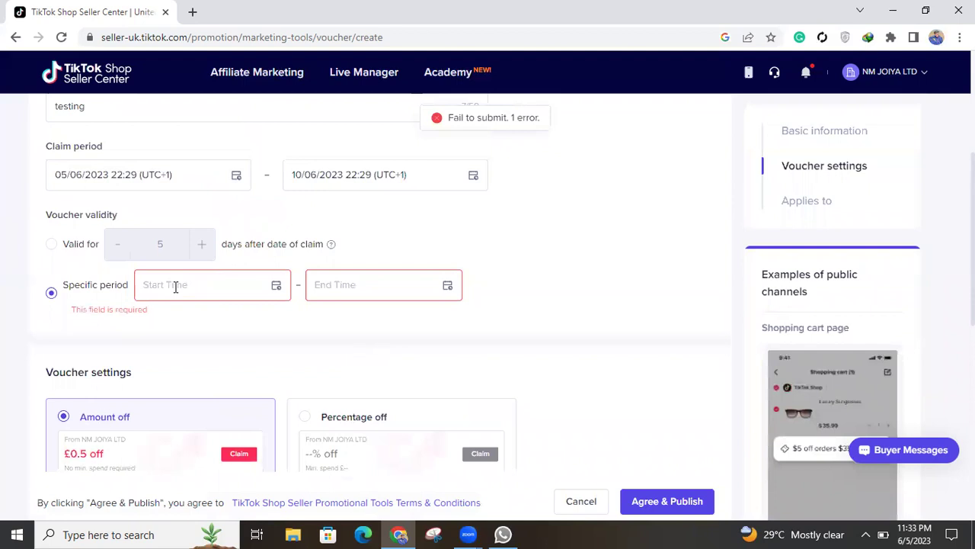
Set the start of the voucher's specific validity period to 05/06/2023 19:33
{"action": "left_click", "coordinate": [175, 285]}
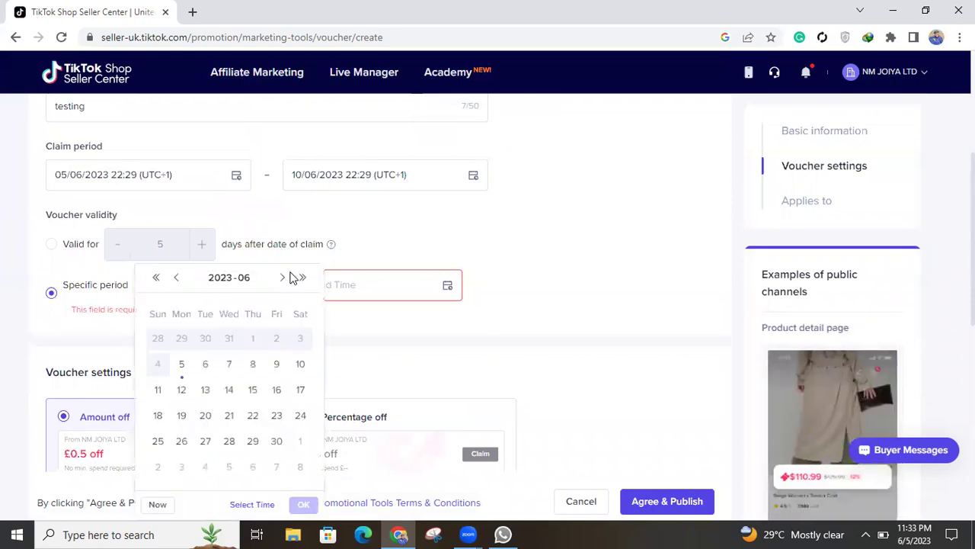
{"action": "left_click", "coordinate": [205, 366]}
{"action": "left_click", "coordinate": [183, 366]}
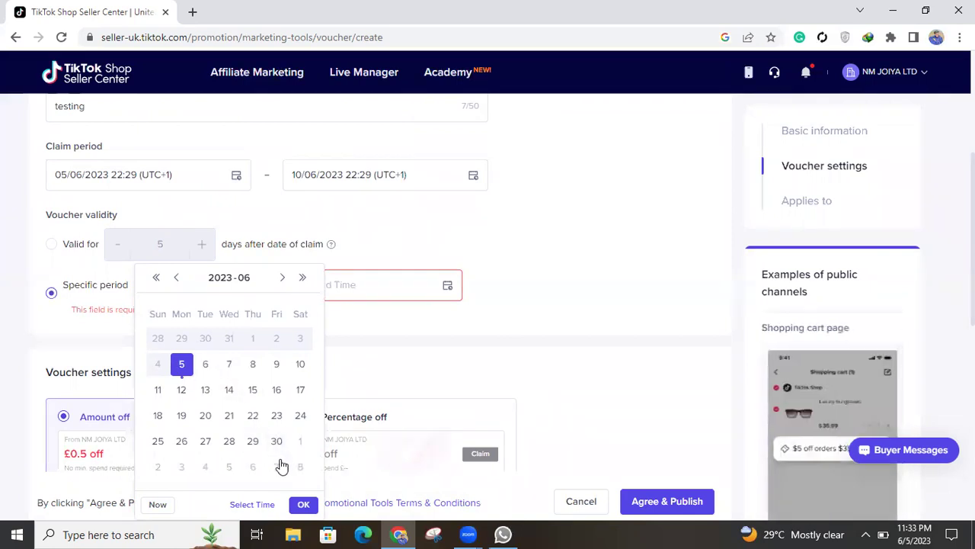
{"action": "key", "text": "Return"}
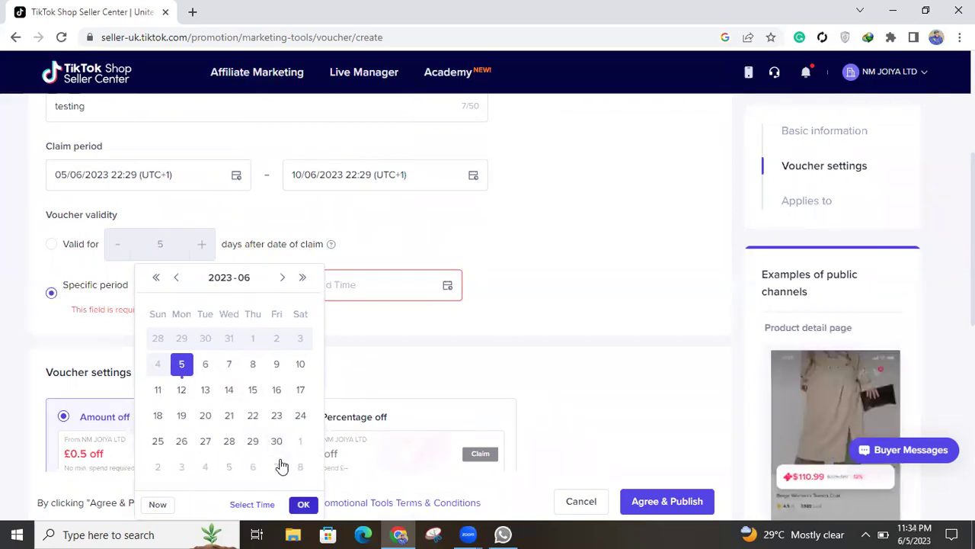
Set the end of the voucher's specific validity period to 10/06/2023 19:34 and try to publish the voucher
{"action": "left_click", "coordinate": [338, 284]}
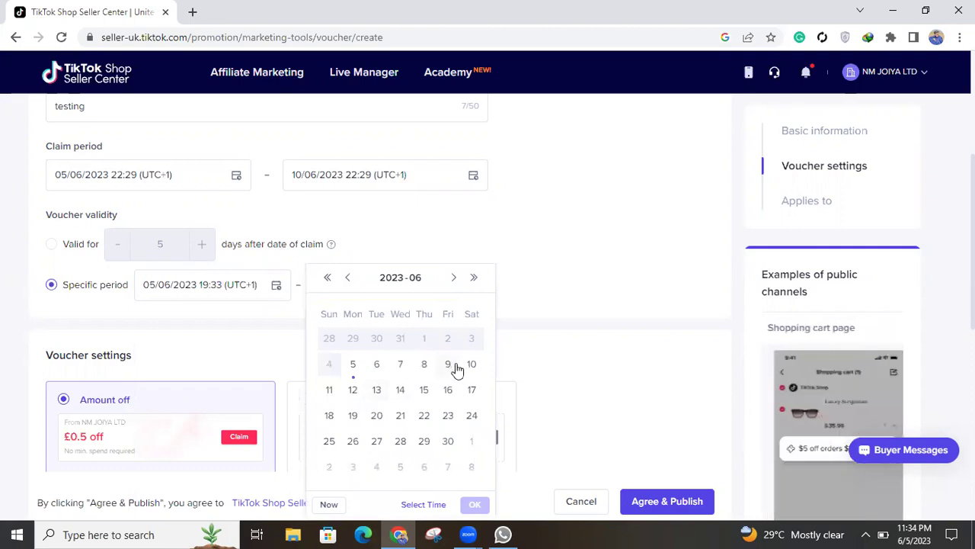
{"action": "left_click", "coordinate": [471, 365]}
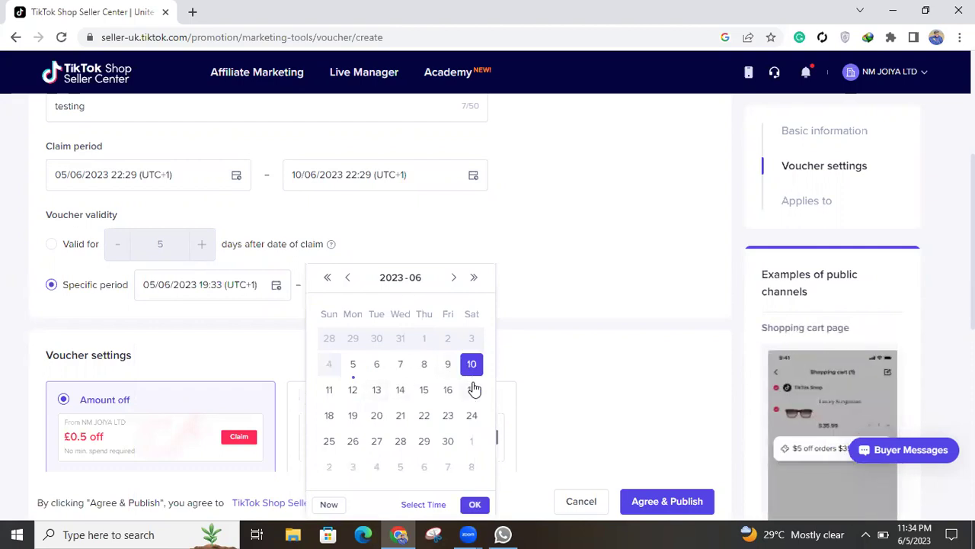
{"action": "scroll", "coordinate": [474, 389], "scroll_direction": "down", "scroll_amount": 1}
{"action": "left_click", "coordinate": [474, 463]}
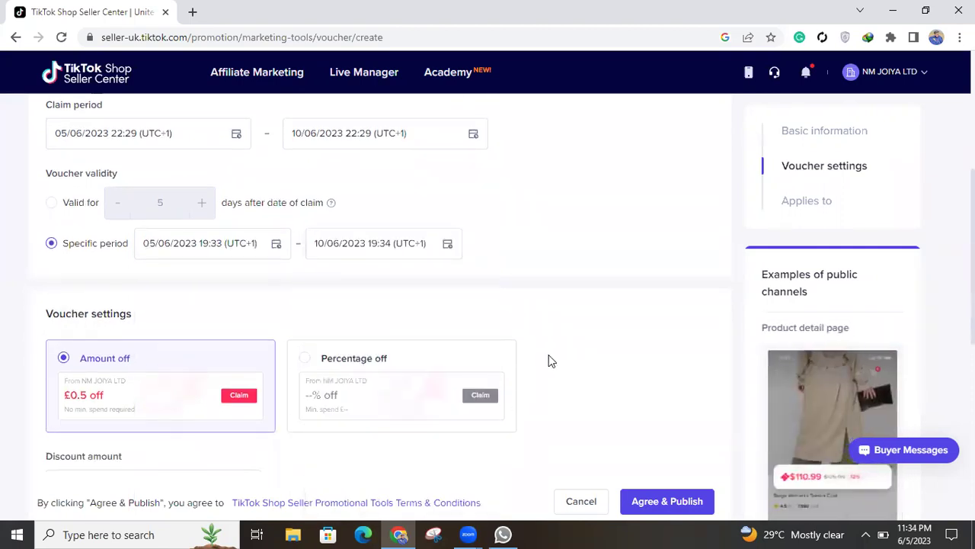
{"action": "scroll", "coordinate": [550, 360], "scroll_direction": "down", "scroll_amount": 7}
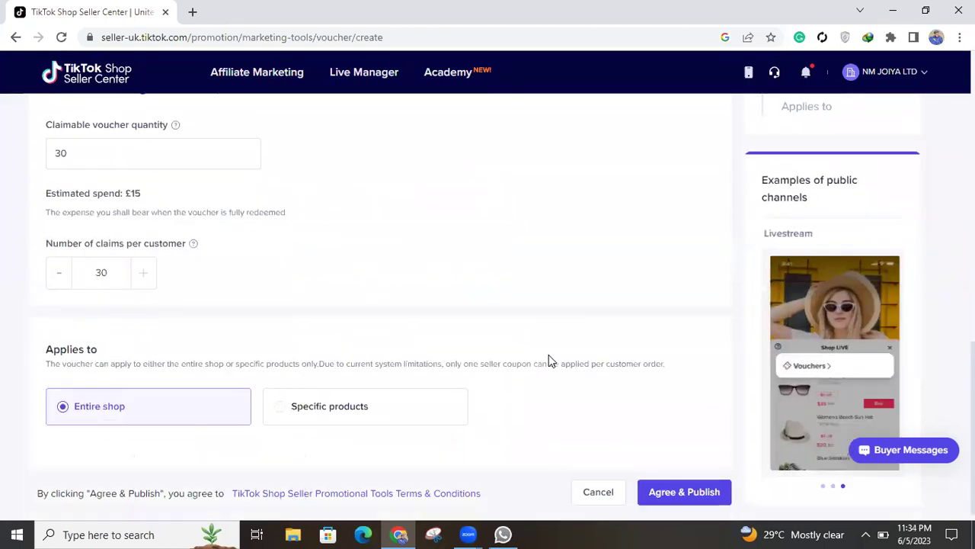
{"action": "left_click", "coordinate": [654, 474]}
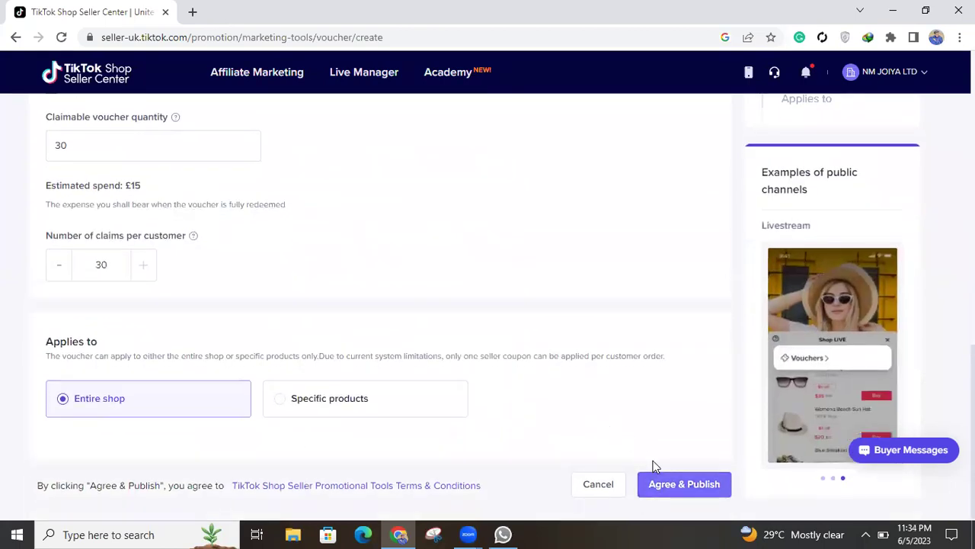
{"action": "scroll", "coordinate": [544, 394], "scroll_direction": "up", "scroll_amount": 1}
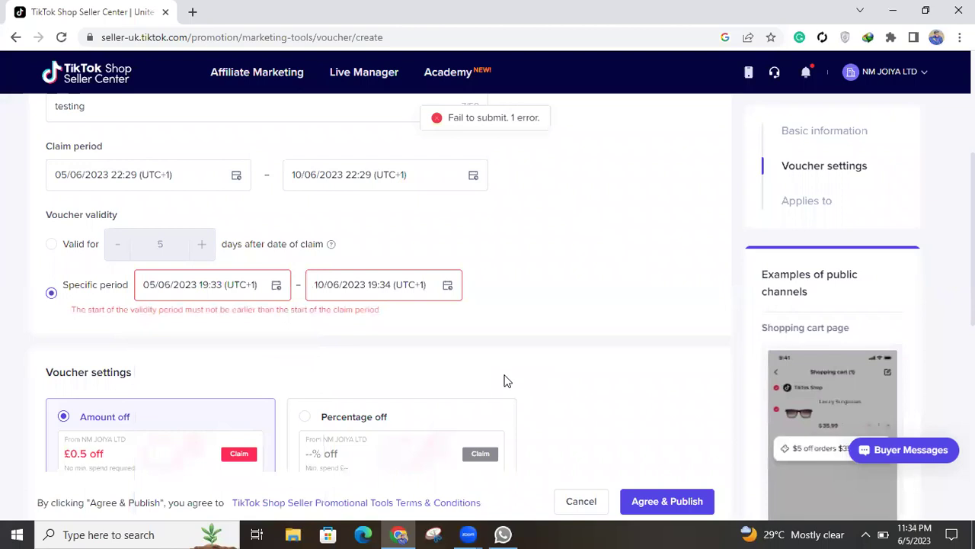
Make the voucher valid for 5 days after the date of claim and publish it
{"action": "left_click", "coordinate": [59, 250]}
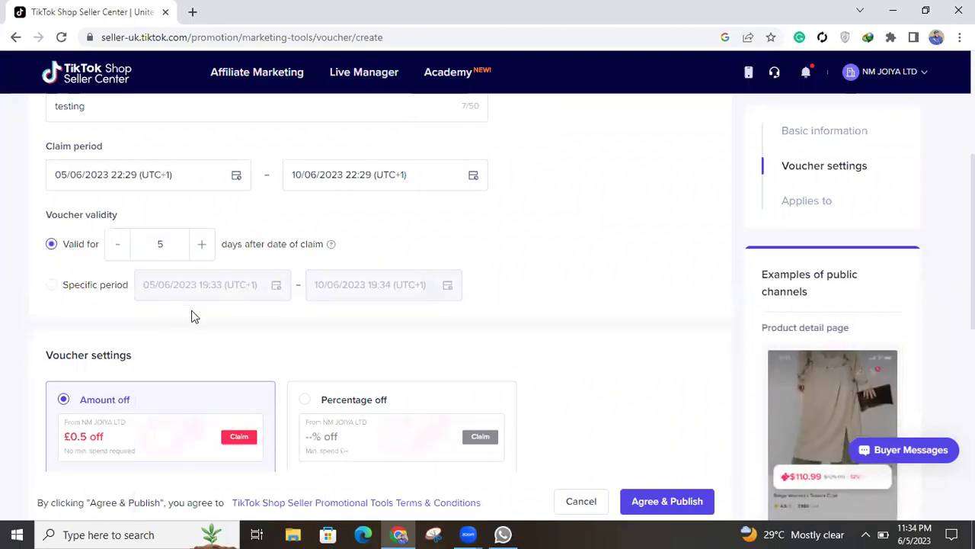
{"action": "scroll", "coordinate": [237, 340], "scroll_direction": "down", "scroll_amount": 1}
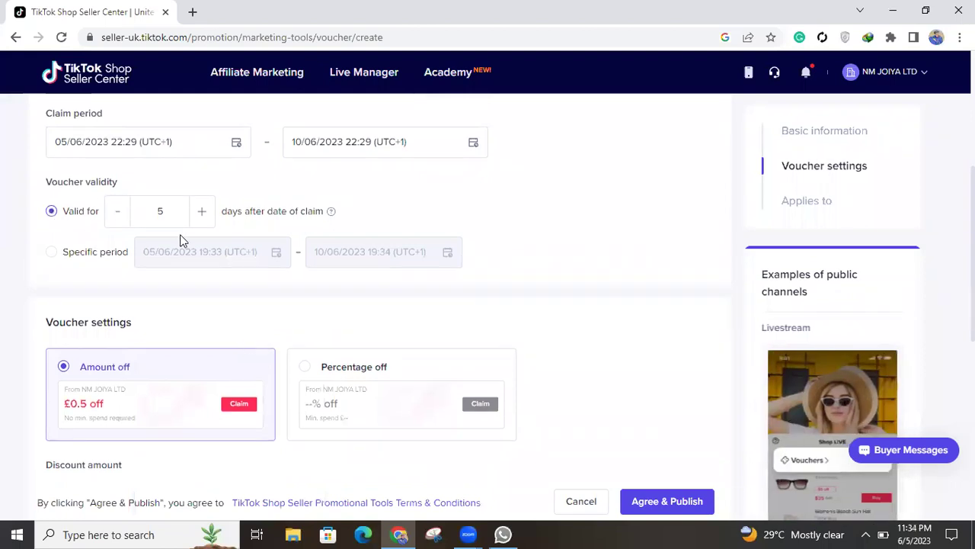
{"action": "scroll", "coordinate": [181, 240], "scroll_direction": "down", "scroll_amount": 3}
{"action": "scroll", "coordinate": [180, 242], "scroll_direction": "down", "scroll_amount": 3}
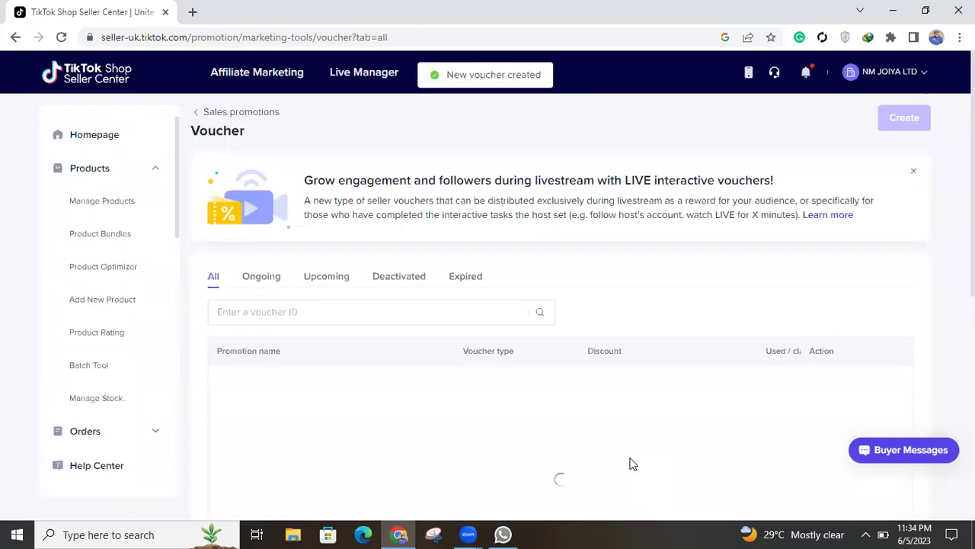
{"action": "key", "text": "Escape"}
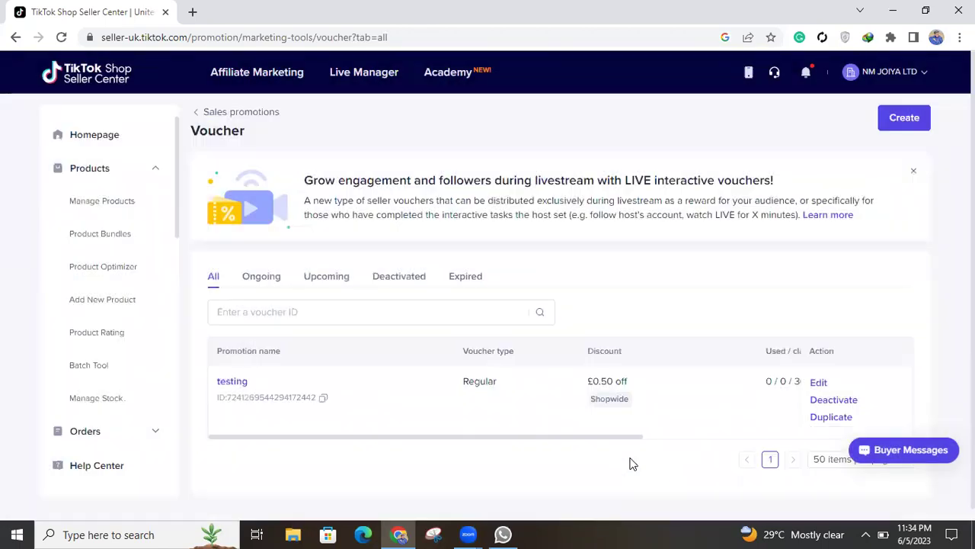
Examine the discount and usage columns of the "testing" voucher in the voucher list
{"action": "scroll", "coordinate": [594, 408], "scroll_direction": "right", "scroll_amount": 1}
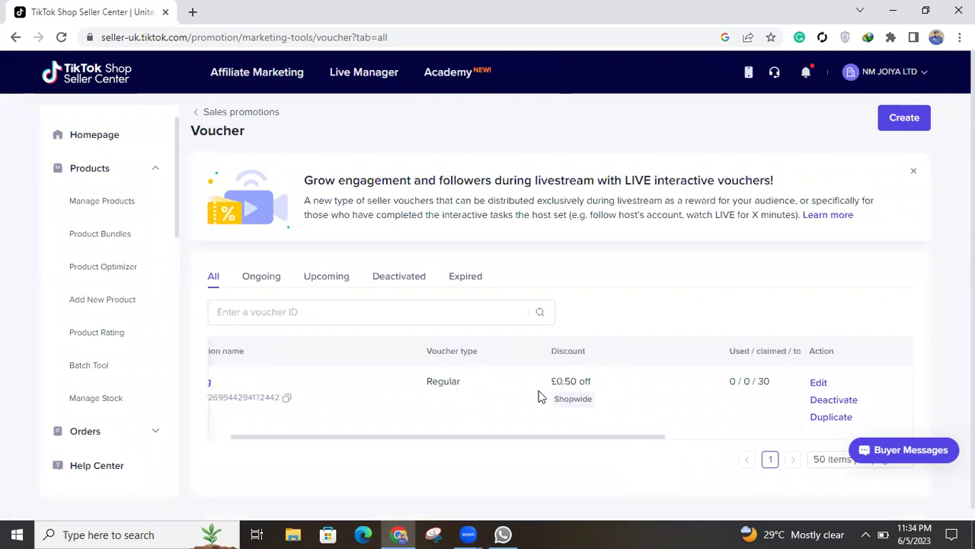
{"action": "left_click_drag", "start_coordinate": [551, 383], "coordinate": [593, 387]}
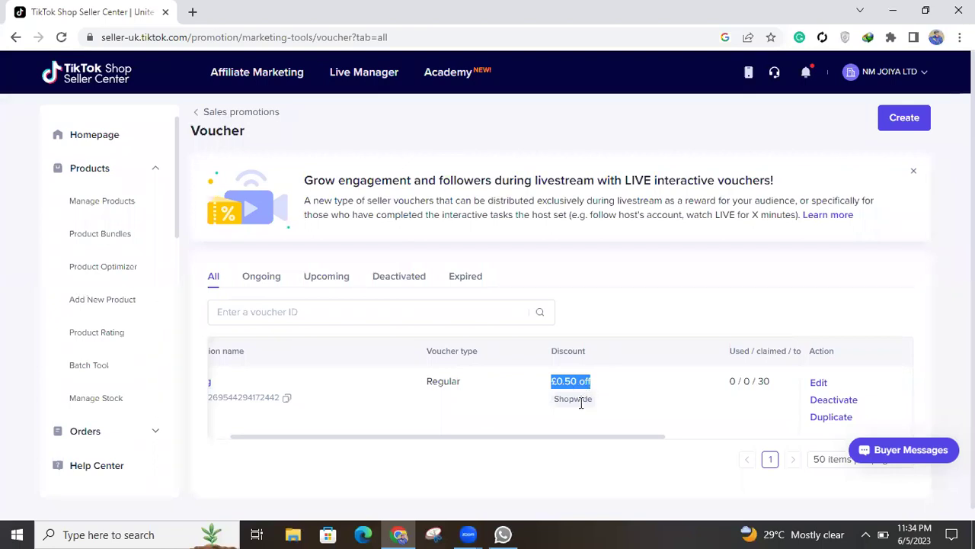
{"action": "left_click", "coordinate": [557, 418]}
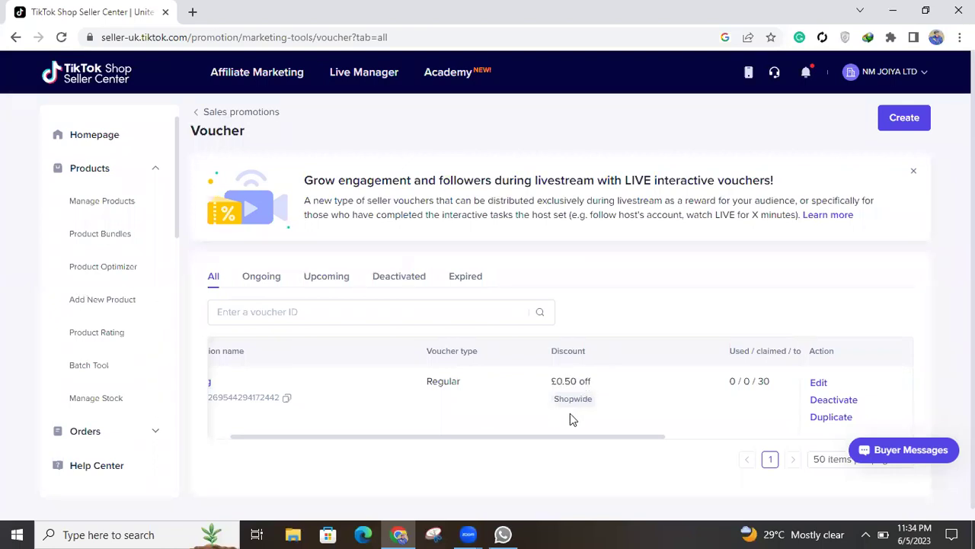
Return to the promotional tools overview, start a new Flash Deal promotion and dismiss the introductory tips
{"action": "scroll", "coordinate": [570, 413], "scroll_direction": "right", "scroll_amount": 3}
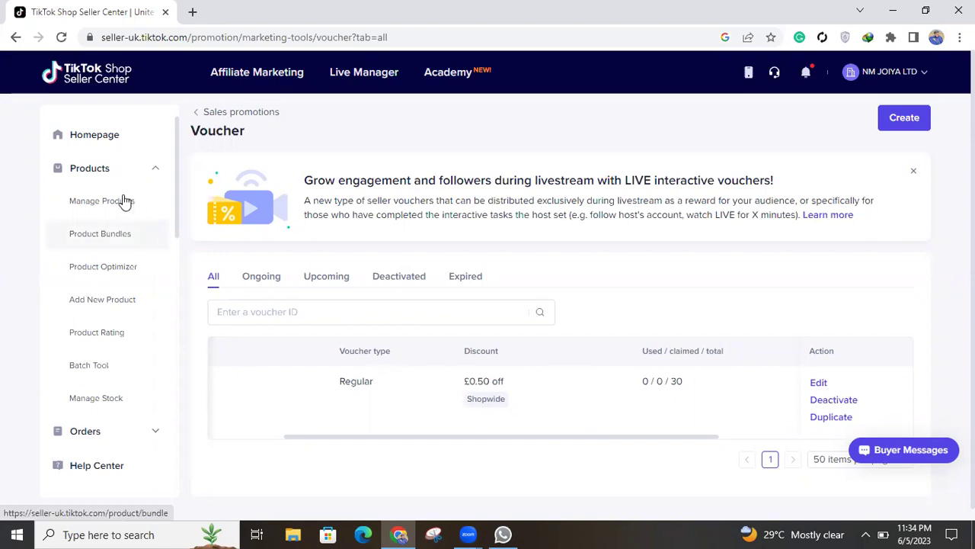
{"action": "scroll", "coordinate": [87, 424], "scroll_direction": "down", "scroll_amount": 3}
{"action": "left_click", "coordinate": [99, 431]}
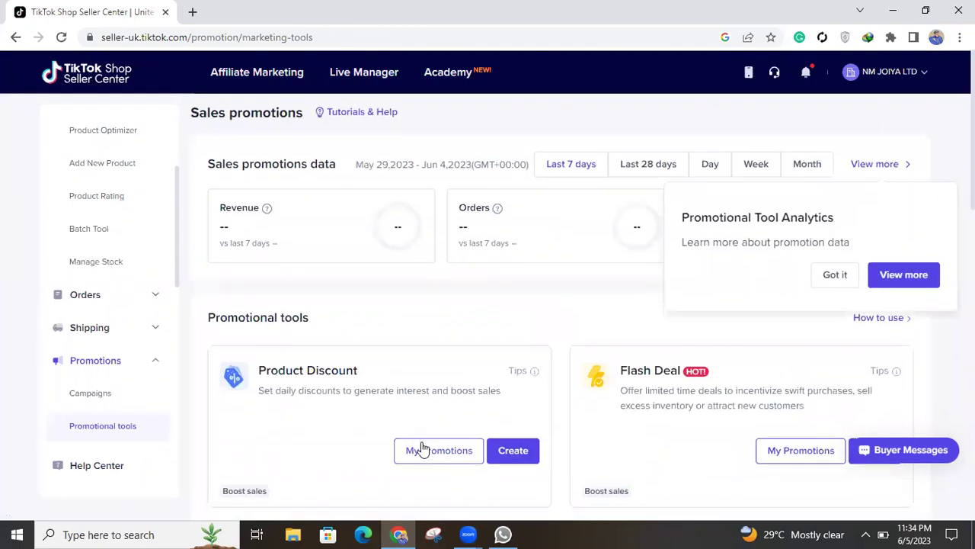
{"action": "scroll", "coordinate": [419, 449], "scroll_direction": "down", "scroll_amount": 1}
{"action": "left_click", "coordinate": [842, 200]}
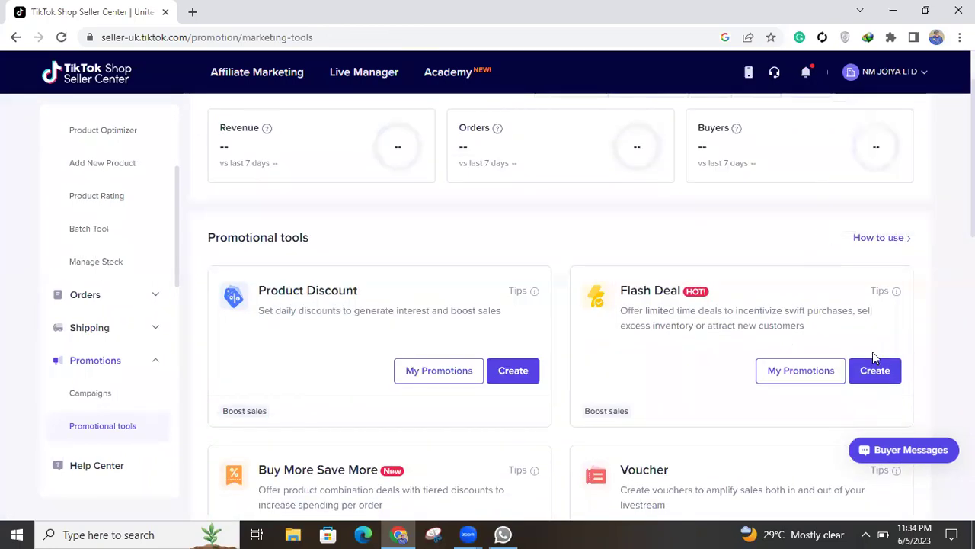
{"action": "left_click", "coordinate": [880, 373]}
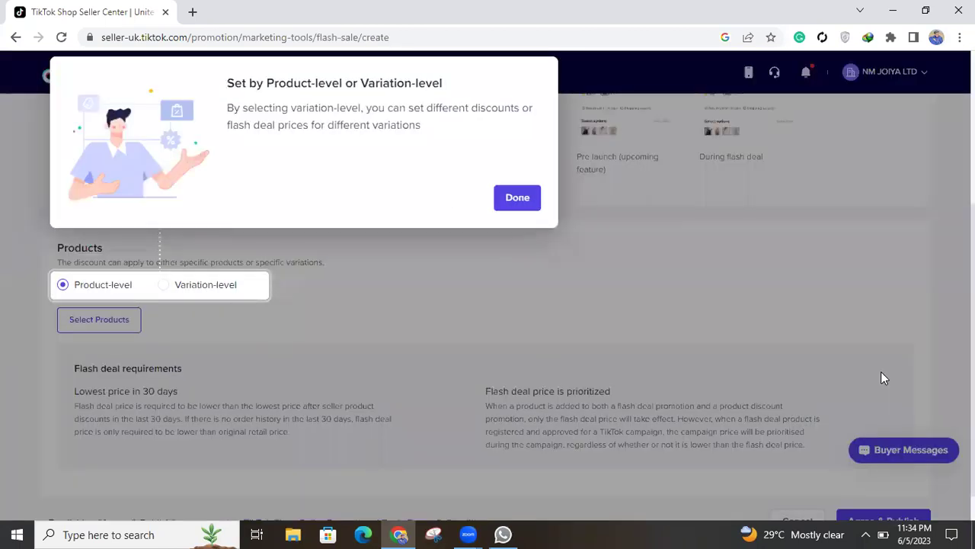
{"action": "left_click", "coordinate": [523, 204]}
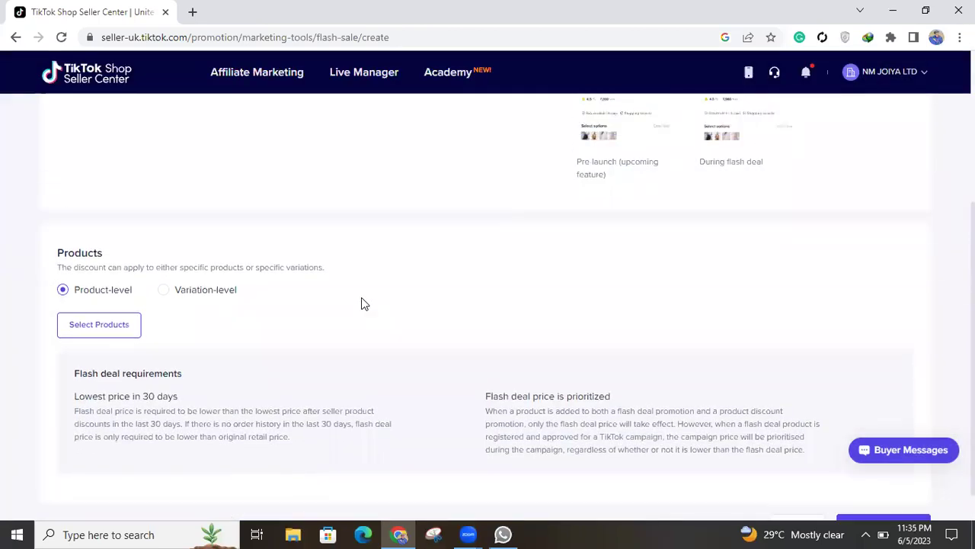
Set the end of the flash deal's promotion period to 10/06/2023 22:34
{"action": "scroll", "coordinate": [361, 303], "scroll_direction": "up", "scroll_amount": 2}
{"action": "scroll", "coordinate": [361, 303], "scroll_direction": "up", "scroll_amount": 2}
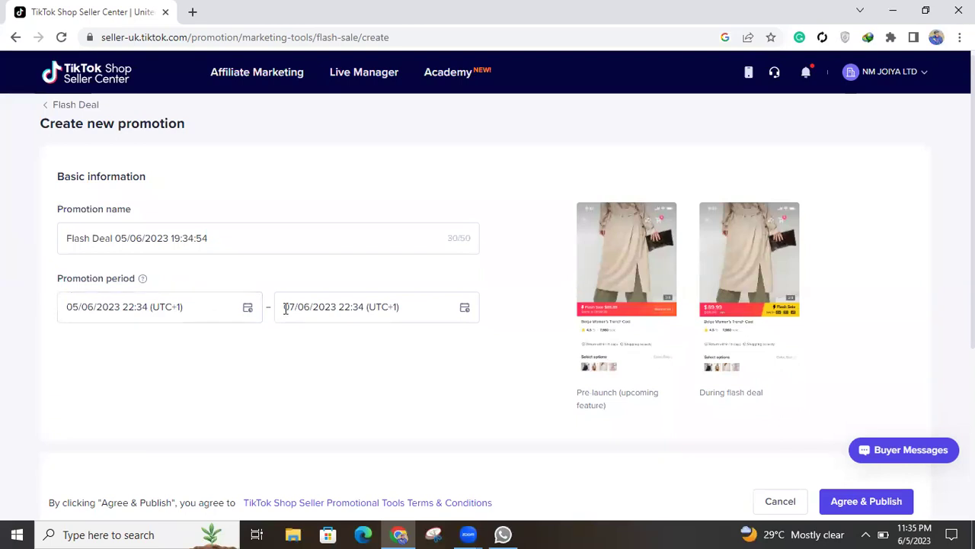
{"action": "left_click", "coordinate": [457, 309]}
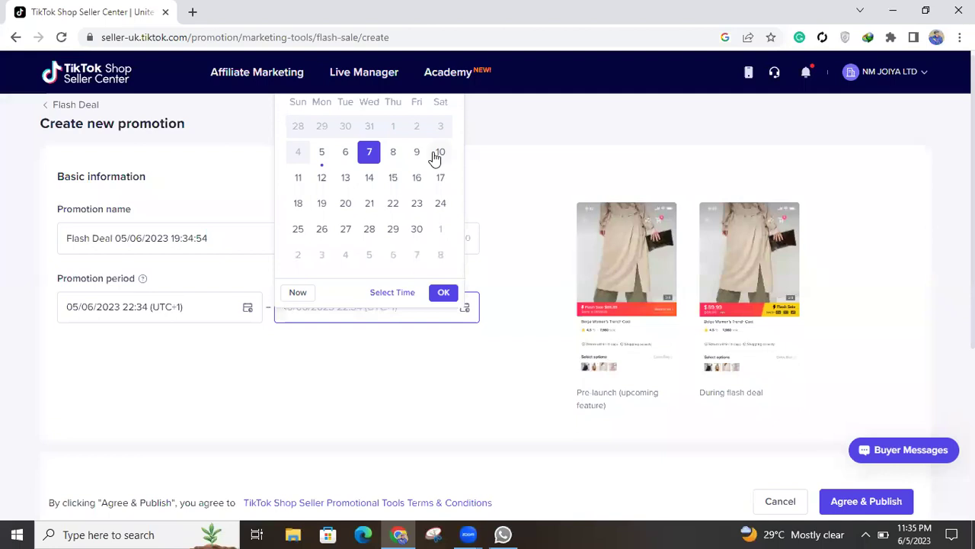
{"action": "left_click", "coordinate": [439, 154]}
{"action": "left_click", "coordinate": [442, 294]}
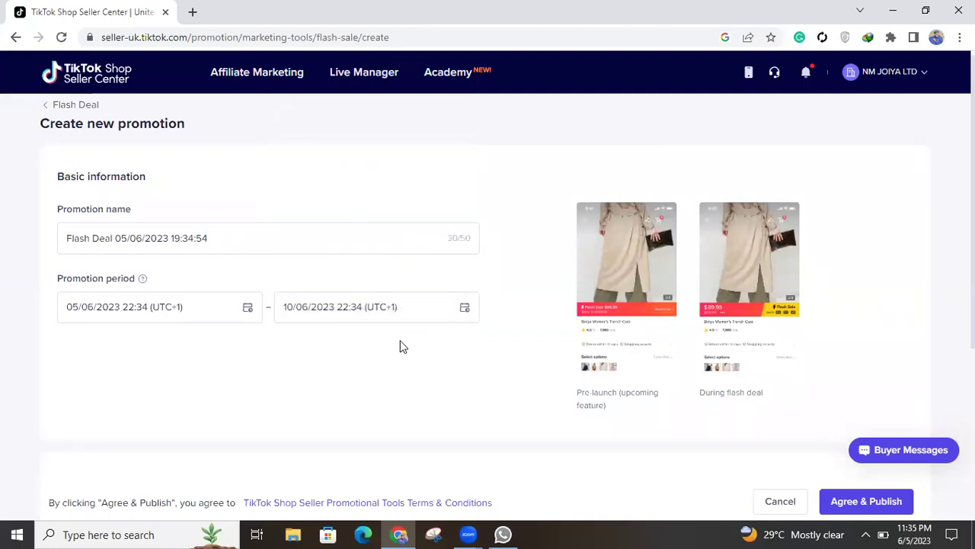
Replace the flash deal's promotion name with "testing"
{"action": "scroll", "coordinate": [403, 347], "scroll_direction": "down", "scroll_amount": 1}
{"action": "left_click", "coordinate": [217, 153]}
{"action": "left_click_drag", "start_coordinate": [216, 154], "coordinate": [64, 149]}
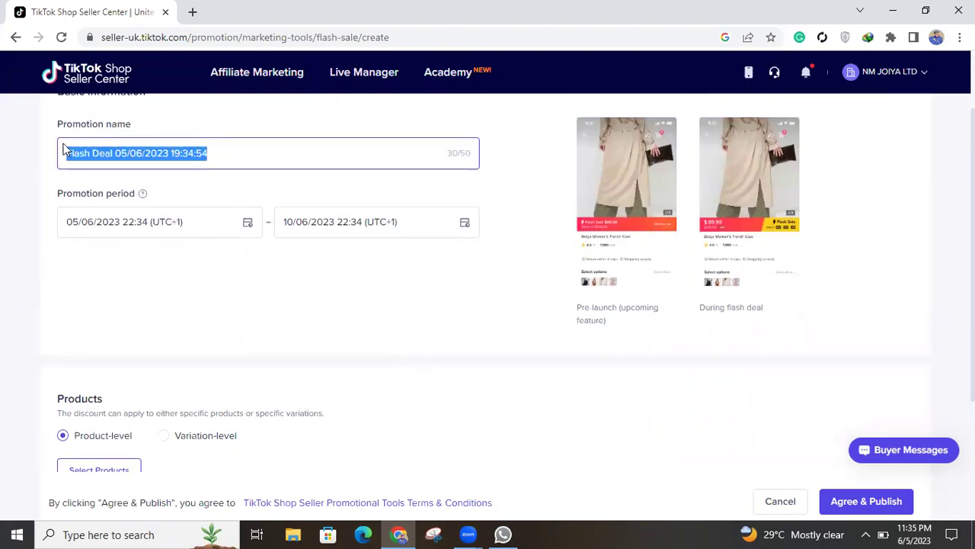
{"action": "key", "text": "BackSpace"}
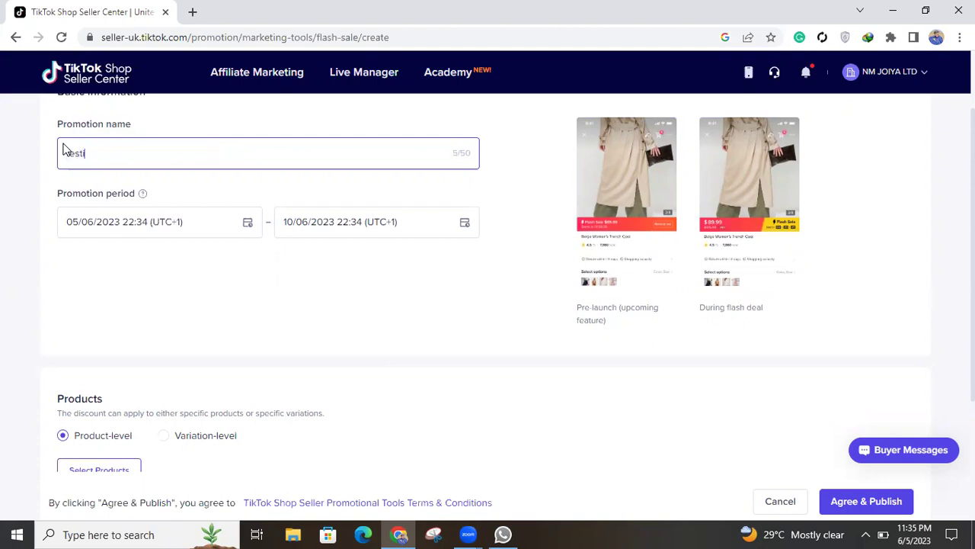
{"action": "left_click", "coordinate": [170, 271]}
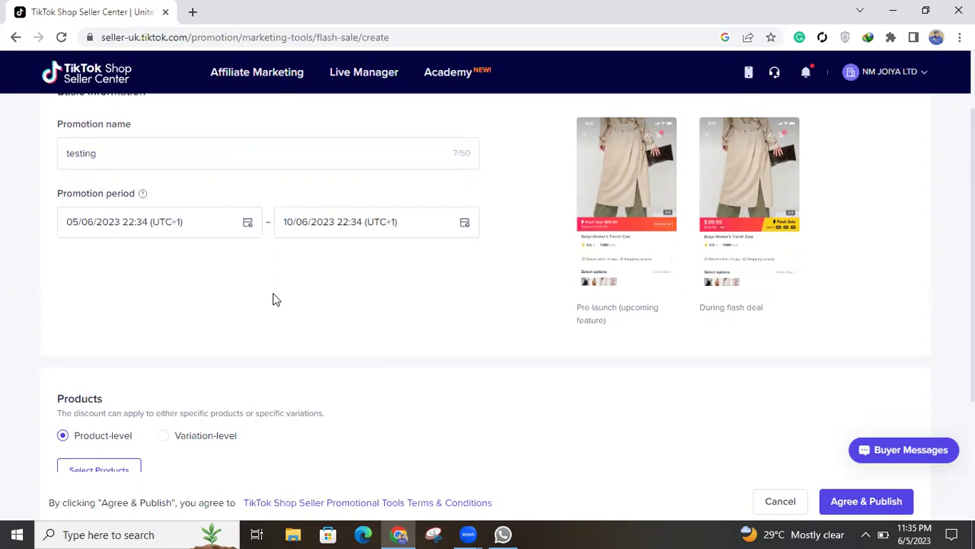
Add the pet carrier backpack, vegetable chopper and mini massage gun to the flash deal and dismiss the calculation tip
{"action": "scroll", "coordinate": [273, 292], "scroll_direction": "down", "scroll_amount": 2}
{"action": "left_click", "coordinate": [128, 288]}
{"action": "scroll", "coordinate": [316, 373], "scroll_direction": "down", "scroll_amount": 1}
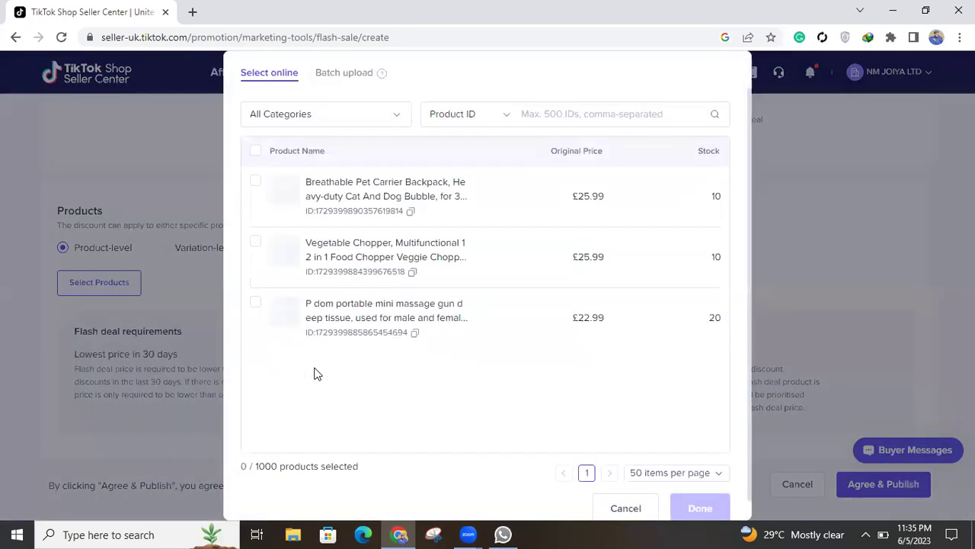
{"action": "left_click", "coordinate": [256, 160]}
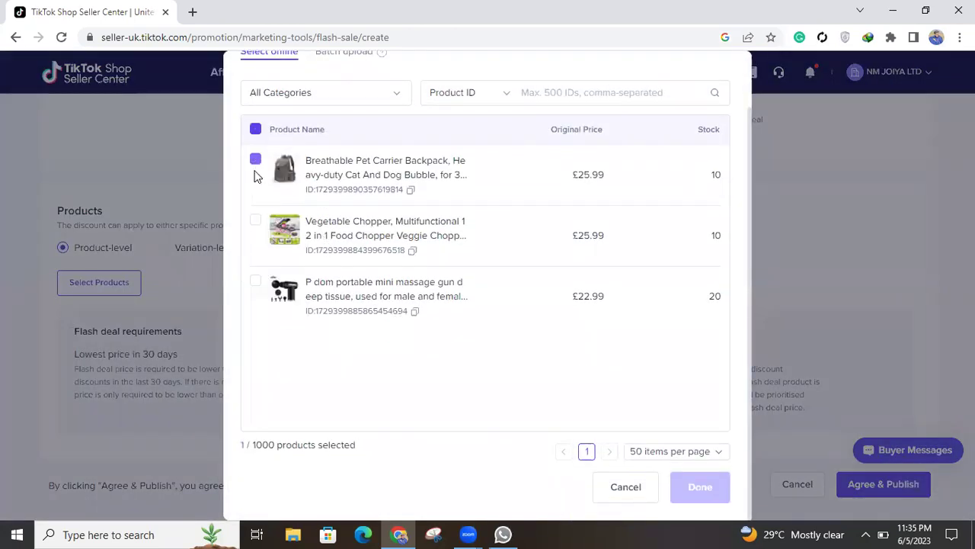
{"action": "left_click", "coordinate": [256, 282]}
{"action": "left_click", "coordinate": [256, 221]}
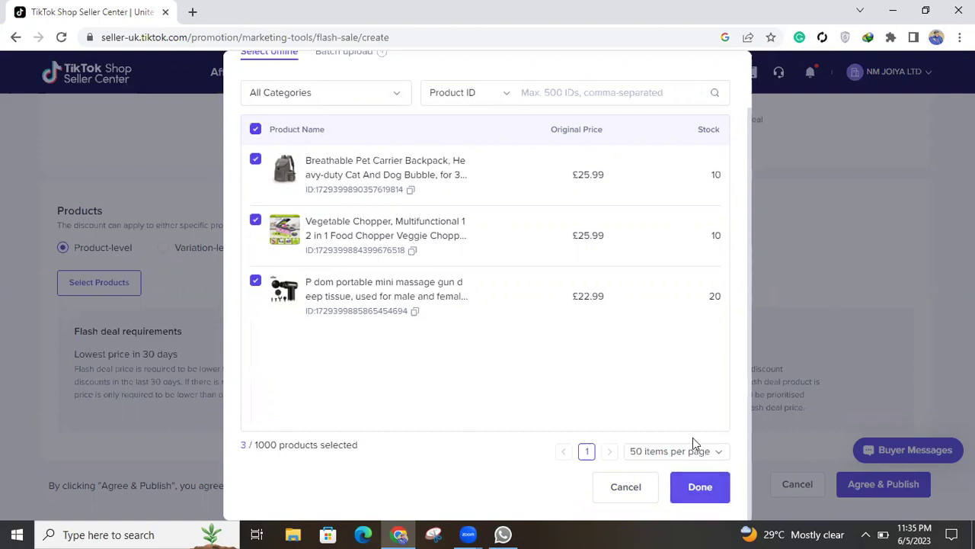
{"action": "key", "text": "Return"}
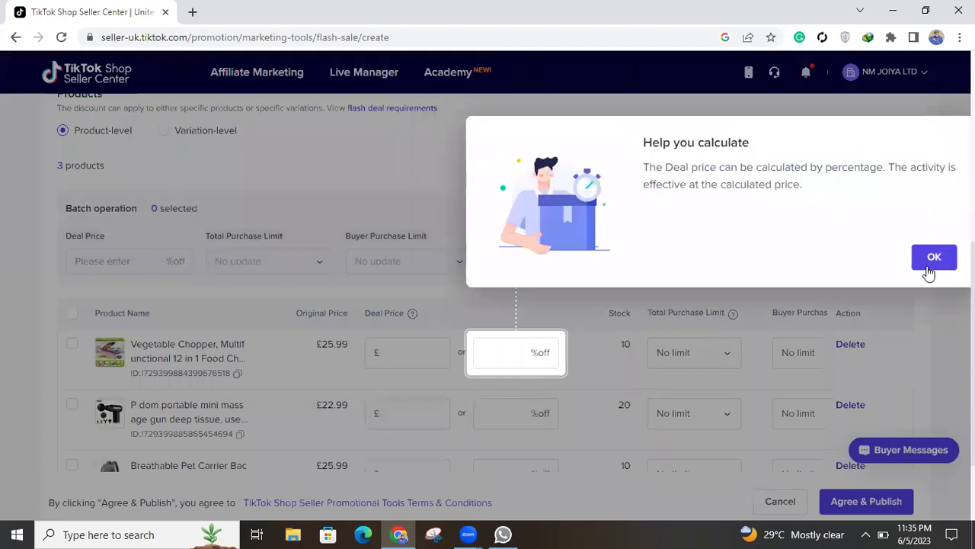
{"action": "left_click", "coordinate": [933, 257]}
{"action": "left_click", "coordinate": [768, 229]}
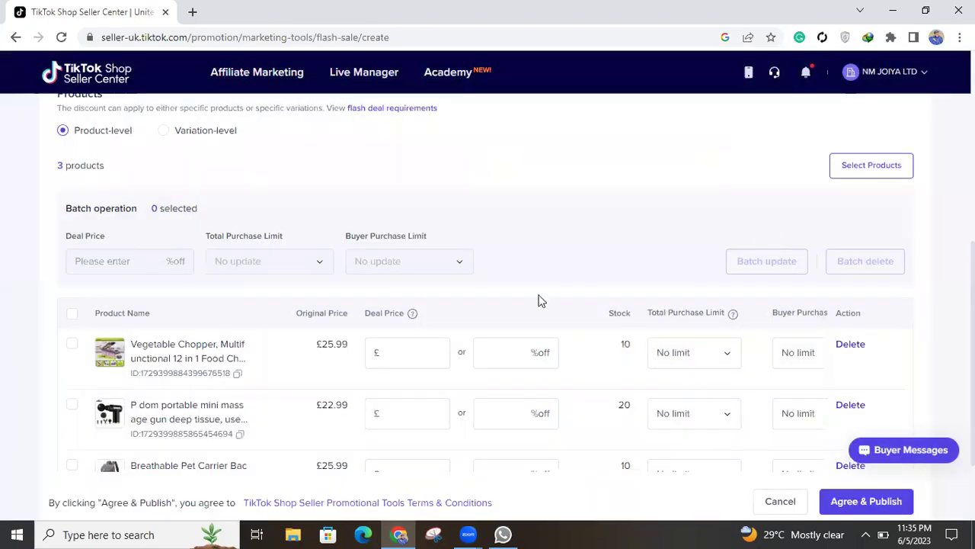
{"action": "left_click", "coordinate": [409, 344]}
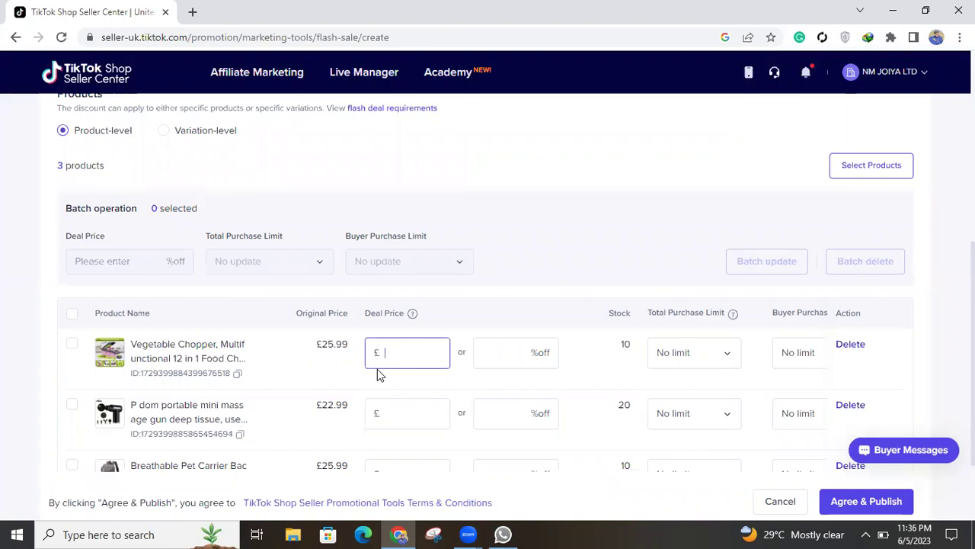
{"action": "left_click_drag", "start_coordinate": [349, 347], "coordinate": [383, 352]}
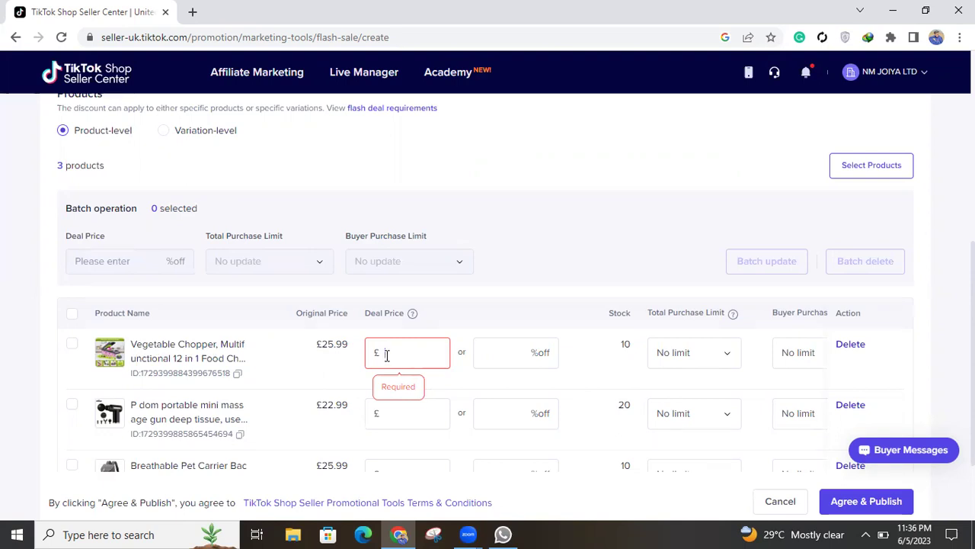
{"action": "type", "text": "5"}
{"action": "key", "text": "BackSpace"}
{"action": "type", "text": "3"}
{"action": "key", "text": "BackSpace"}
{"action": "type", "text": "1"}
{"action": "key", "text": "BackSpace"}
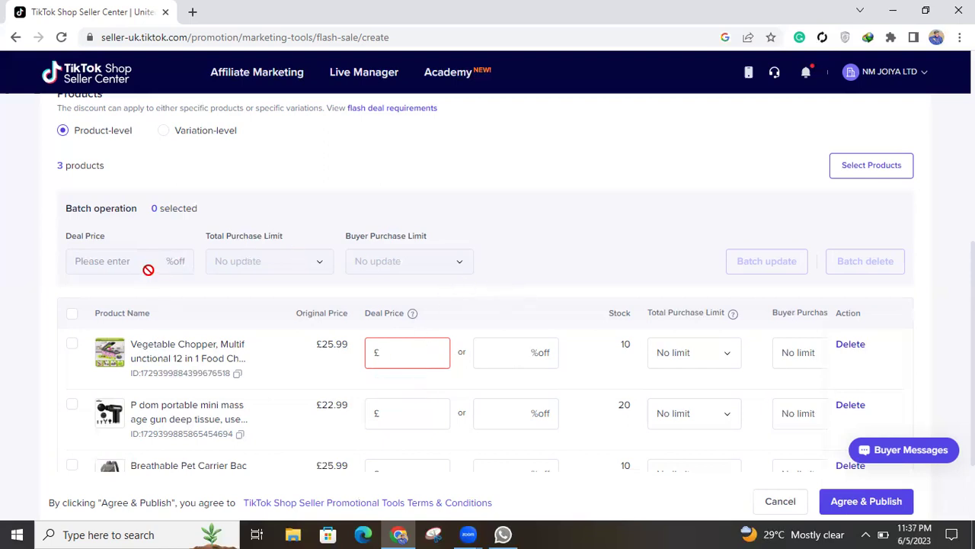
Switch the flash deal to variation-level discounts to view its options, and return it to product-level
{"action": "scroll", "coordinate": [180, 272], "scroll_direction": "up", "scroll_amount": 1}
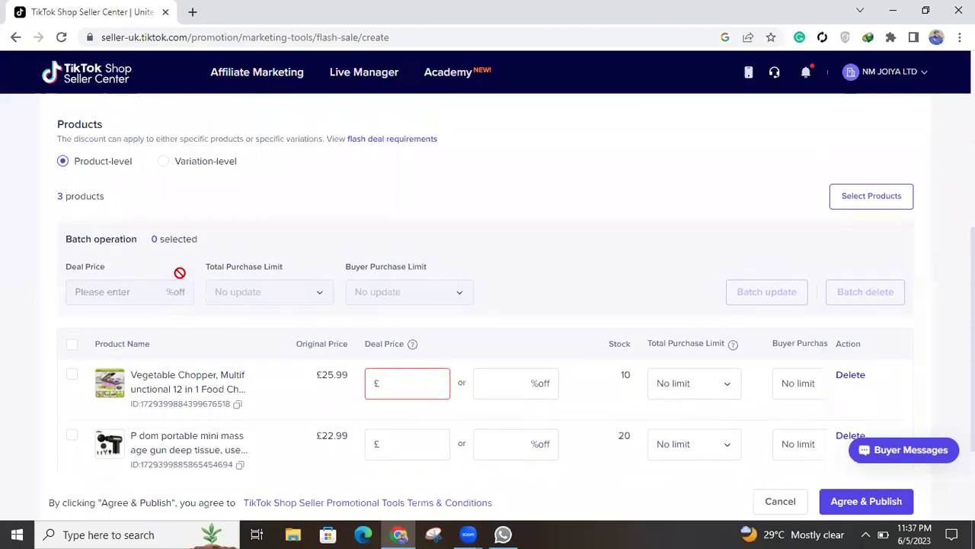
{"action": "left_click", "coordinate": [161, 176]}
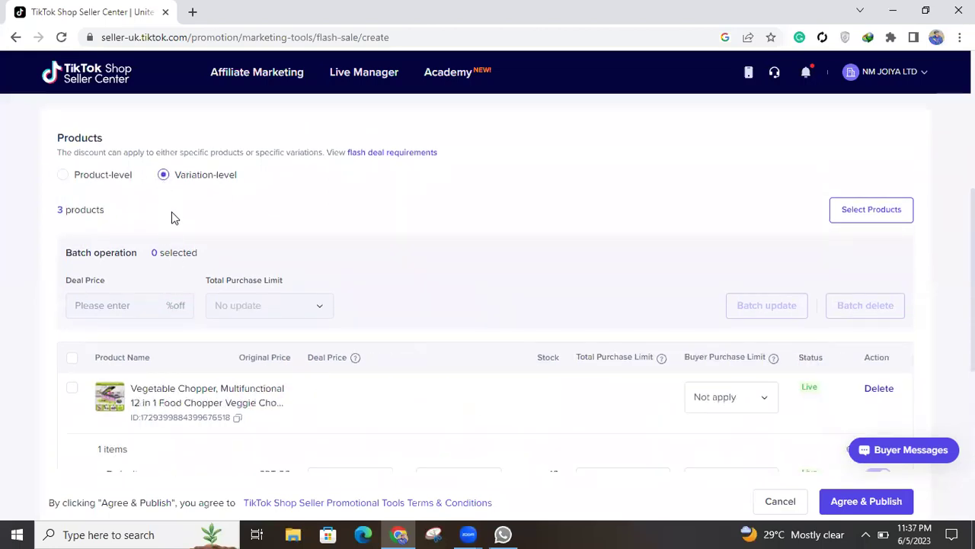
{"action": "scroll", "coordinate": [171, 216], "scroll_direction": "down", "scroll_amount": 2}
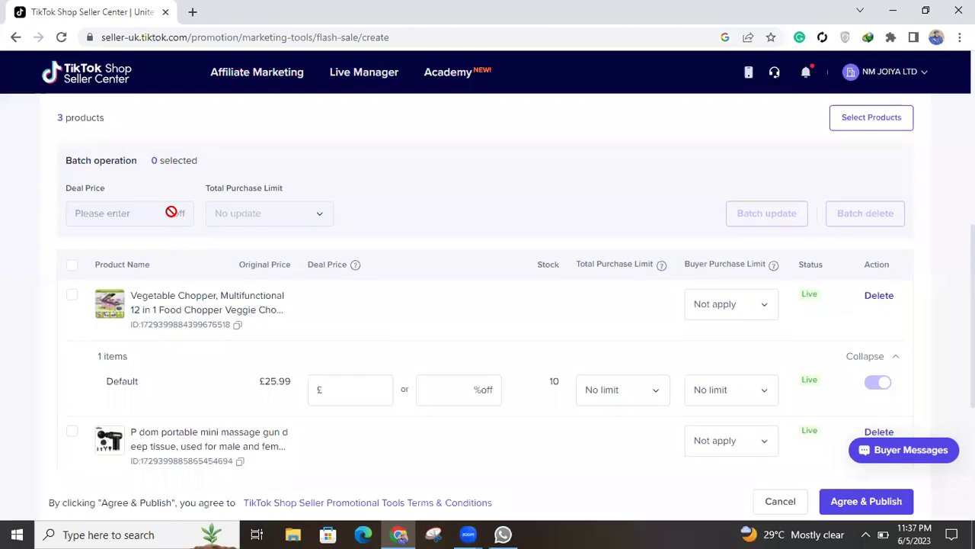
{"action": "scroll", "coordinate": [171, 208], "scroll_direction": "up", "scroll_amount": 1}
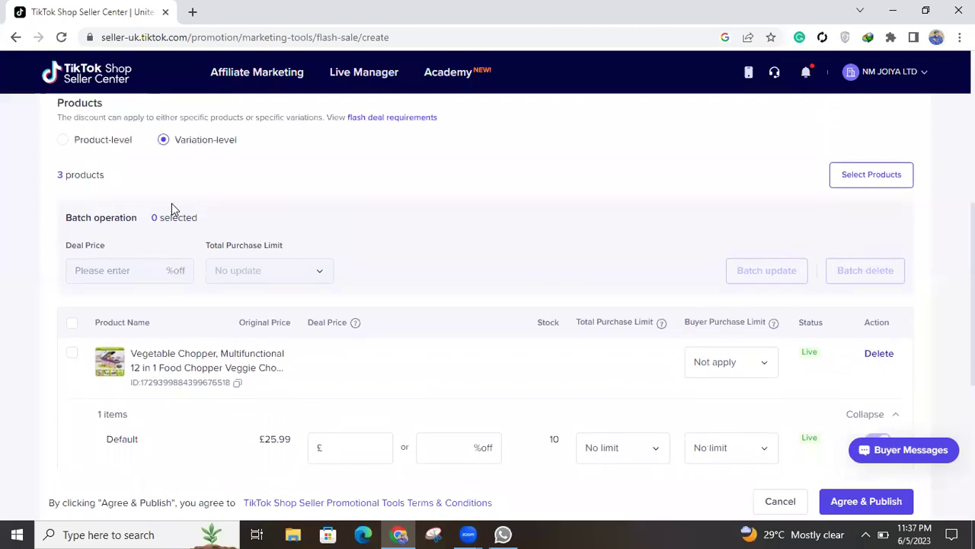
{"action": "left_click", "coordinate": [63, 140]}
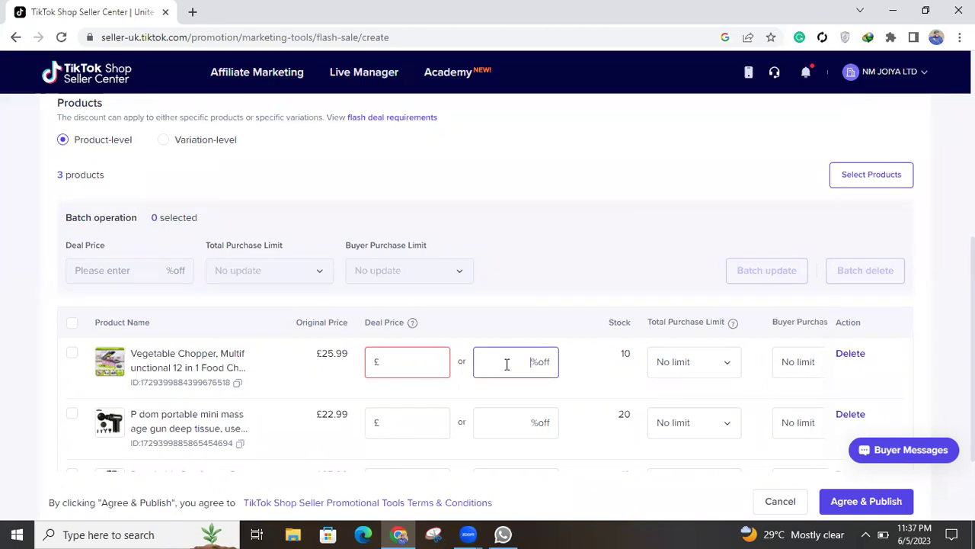
{"action": "type", "text": "12"}
{"action": "key", "text": "BackSpace"}
{"action": "key", "text": "BackSpace"}
Set the vegetable chopper's deal price to £23.99
{"action": "left_click", "coordinate": [380, 360]}
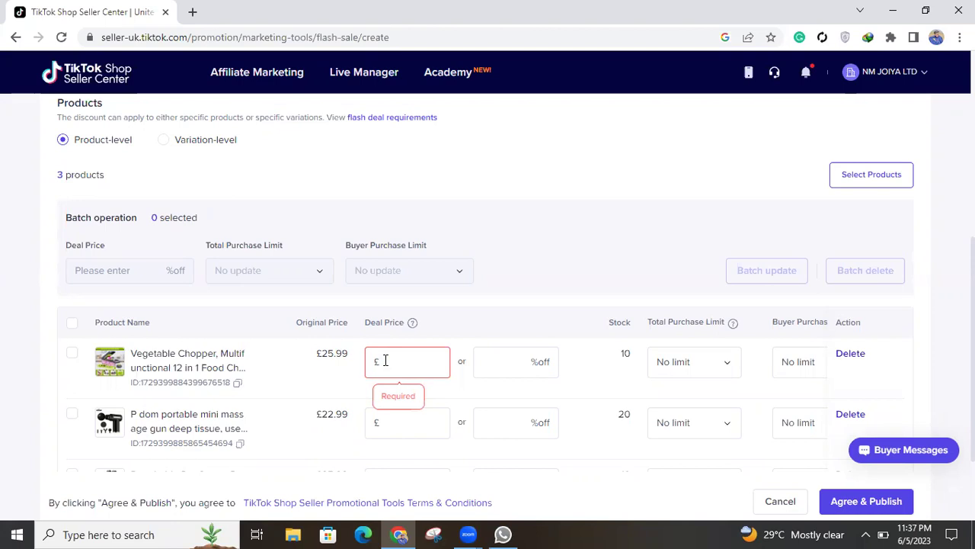
{"action": "type", "text": "23.99"}
{"action": "left_click", "coordinate": [495, 316]}
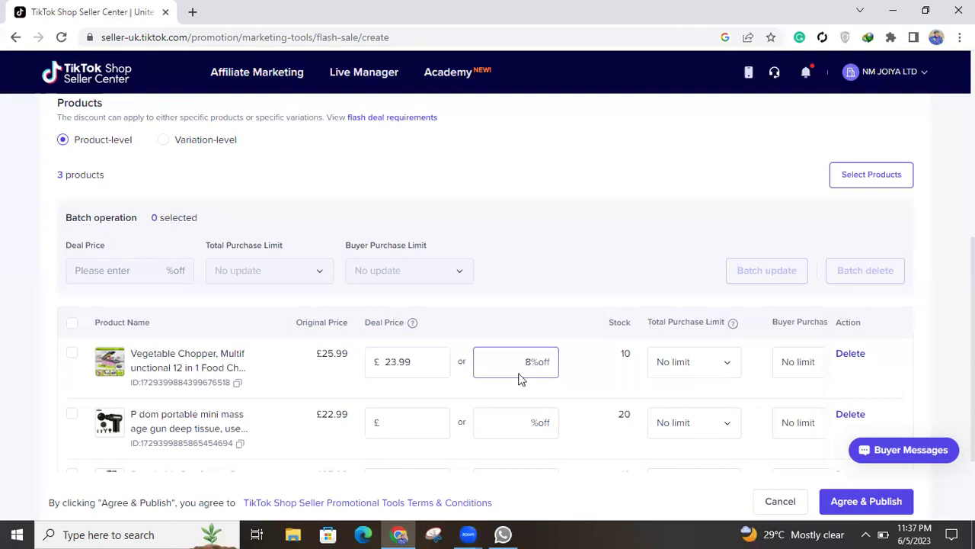
Set the deal price to £20.99 for the mini massage gun and £23.99 for the pet carrier backpack
{"action": "left_click", "coordinate": [395, 422]}
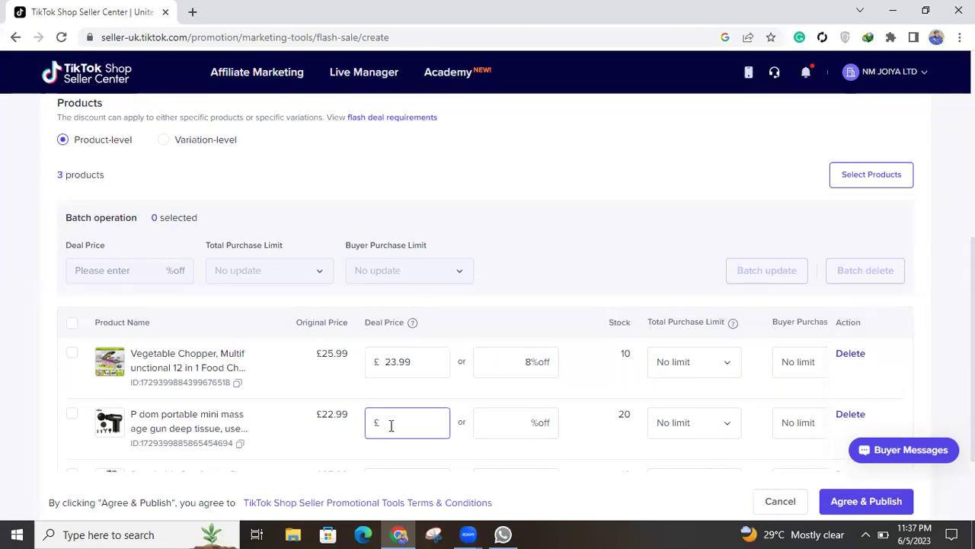
{"action": "scroll", "coordinate": [391, 425], "scroll_direction": "down", "scroll_amount": 1}
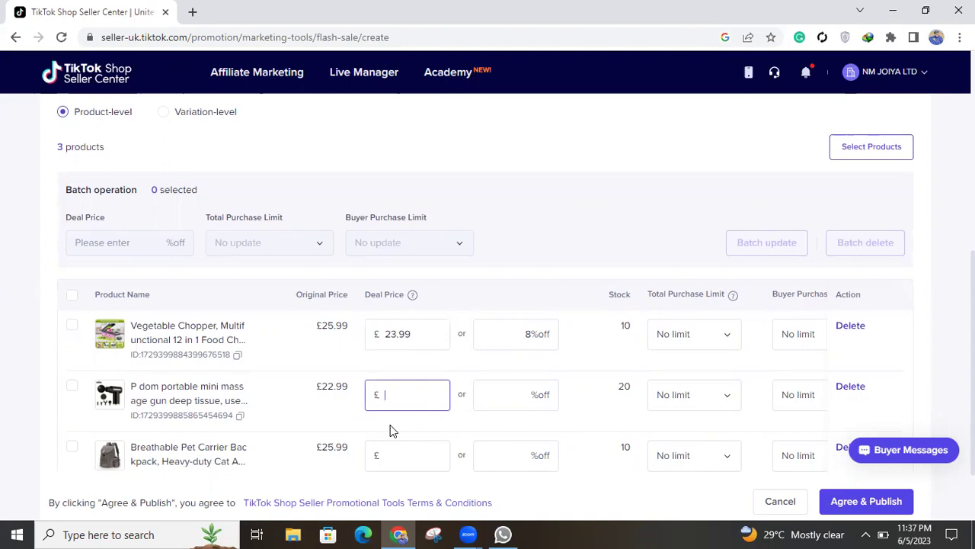
{"action": "type", "text": "20.99"}
{"action": "scroll", "coordinate": [416, 406], "scroll_direction": "down", "scroll_amount": 1}
{"action": "left_click", "coordinate": [391, 424]}
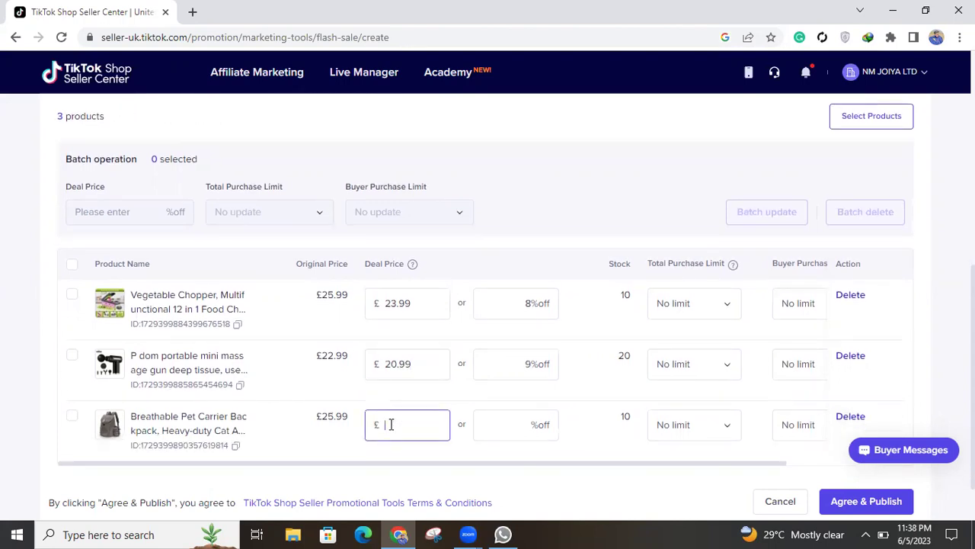
{"action": "type", "text": "23.99"}
{"action": "left_click", "coordinate": [583, 438]}
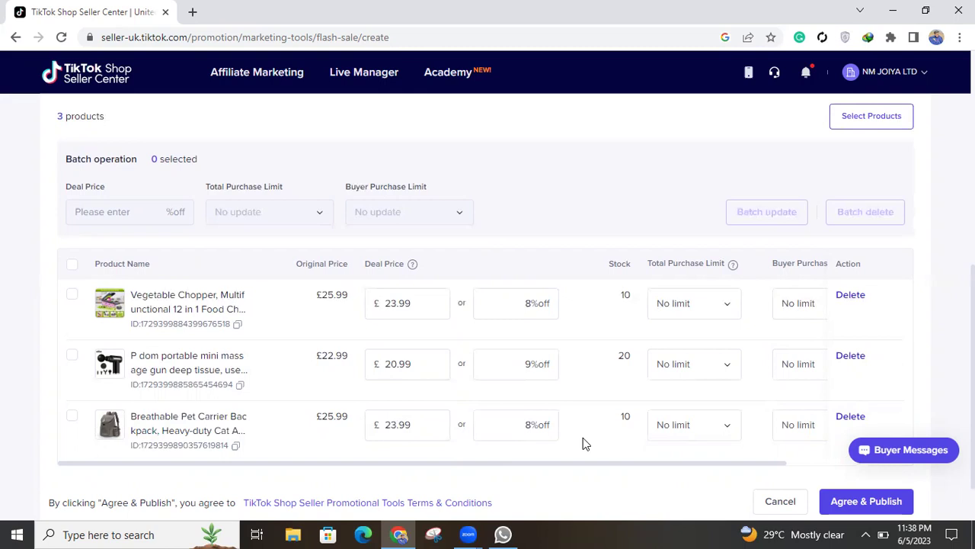
Review the purchase limit and status columns of the flash deal products and try to publish the promotion
{"action": "scroll", "coordinate": [555, 447], "scroll_direction": "down", "scroll_amount": 1}
{"action": "scroll", "coordinate": [555, 448], "scroll_direction": "down", "scroll_amount": 1}
{"action": "scroll", "coordinate": [633, 364], "scroll_direction": "right", "scroll_amount": 4}
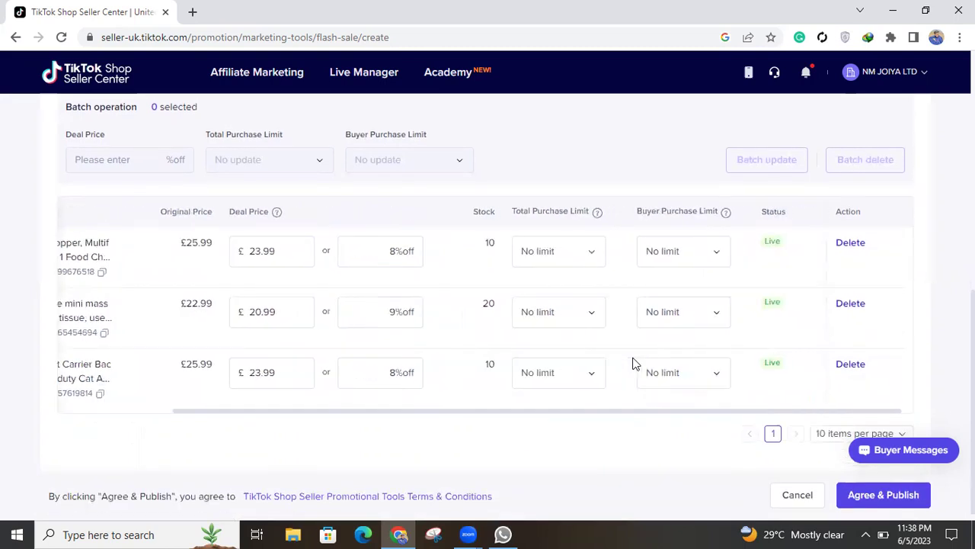
{"action": "scroll", "coordinate": [511, 344], "scroll_direction": "left", "scroll_amount": 2}
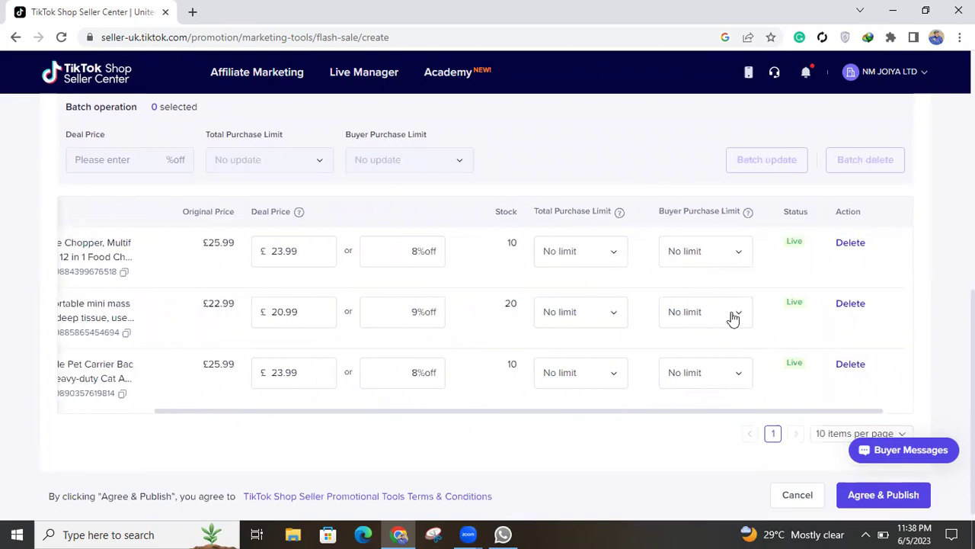
{"action": "scroll", "coordinate": [552, 406], "scroll_direction": "down", "scroll_amount": 1}
{"action": "scroll", "coordinate": [381, 263], "scroll_direction": "left", "scroll_amount": 3}
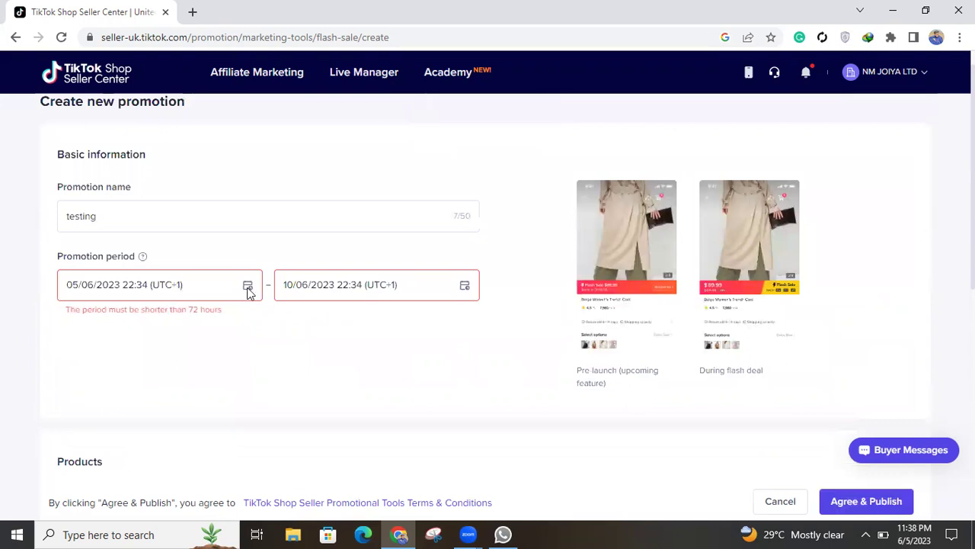
{"action": "left_click", "coordinate": [248, 290]}
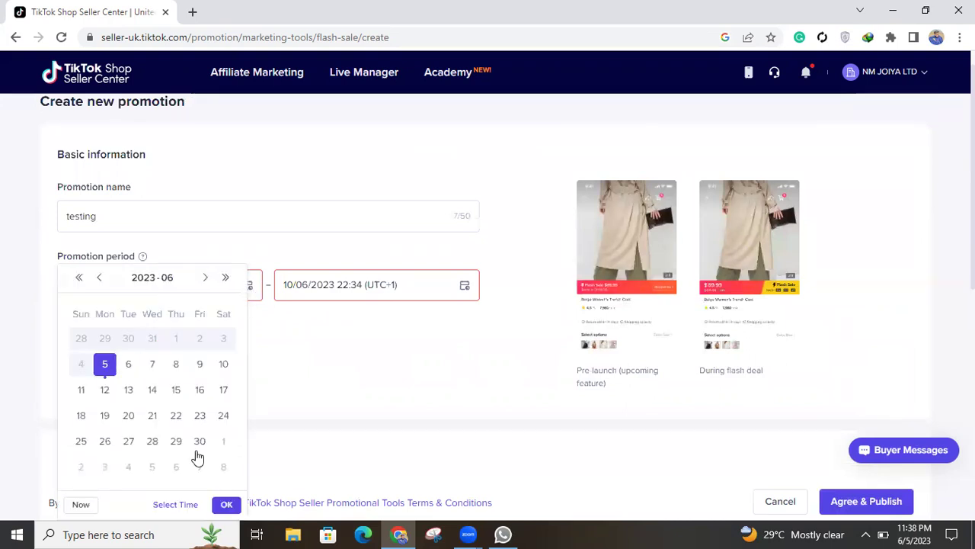
{"action": "left_click", "coordinate": [226, 504]}
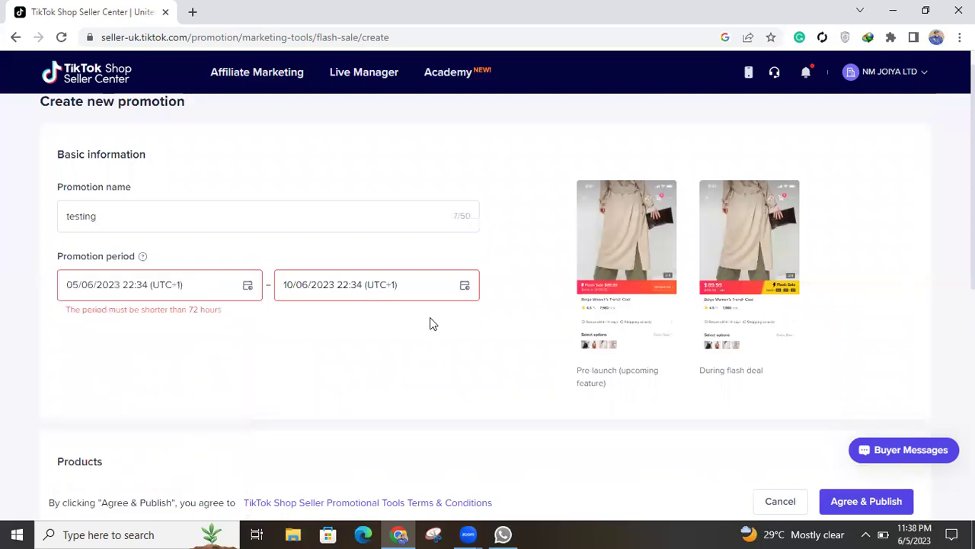
{"action": "left_click", "coordinate": [464, 288]}
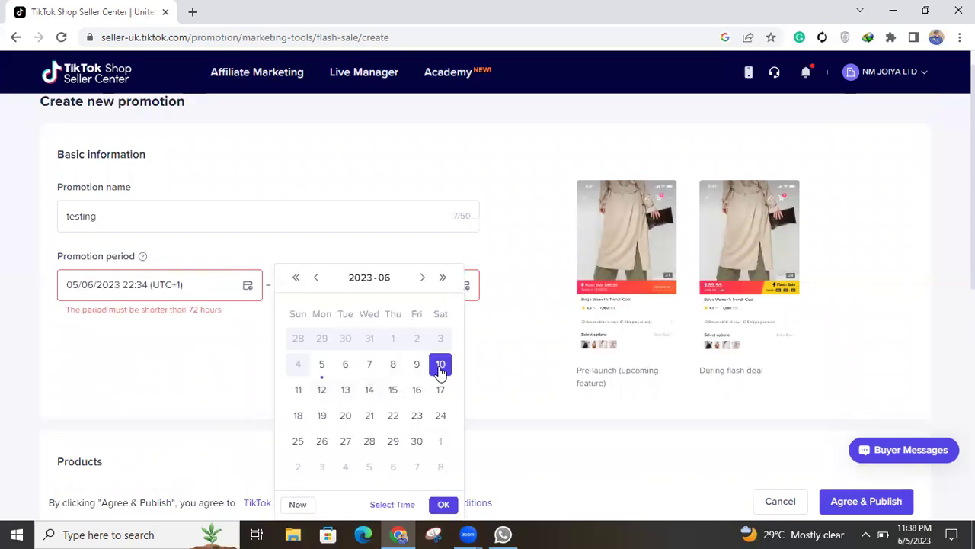
{"action": "left_click", "coordinate": [434, 464]}
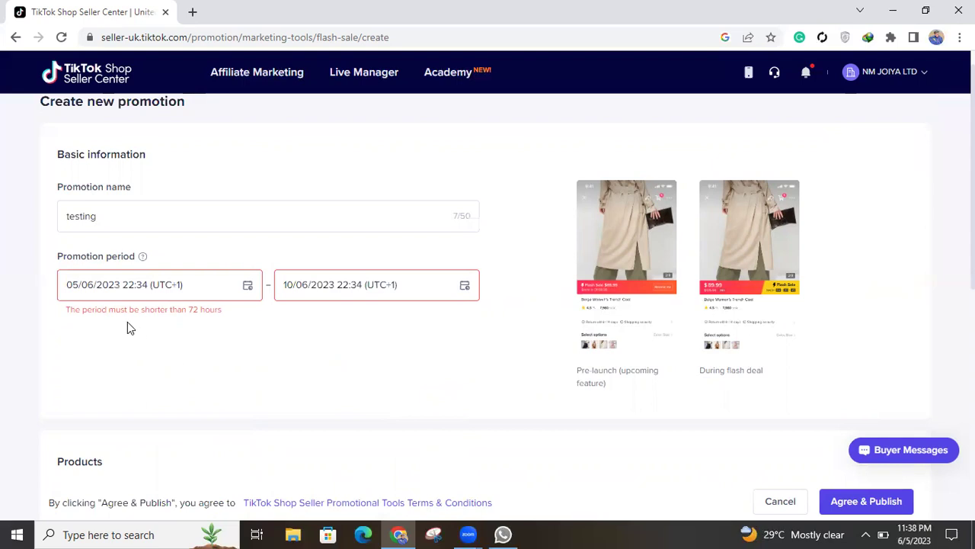
Set the flash deal's end date to 07/06/2023 and publish the promotion
{"action": "left_click", "coordinate": [464, 287]}
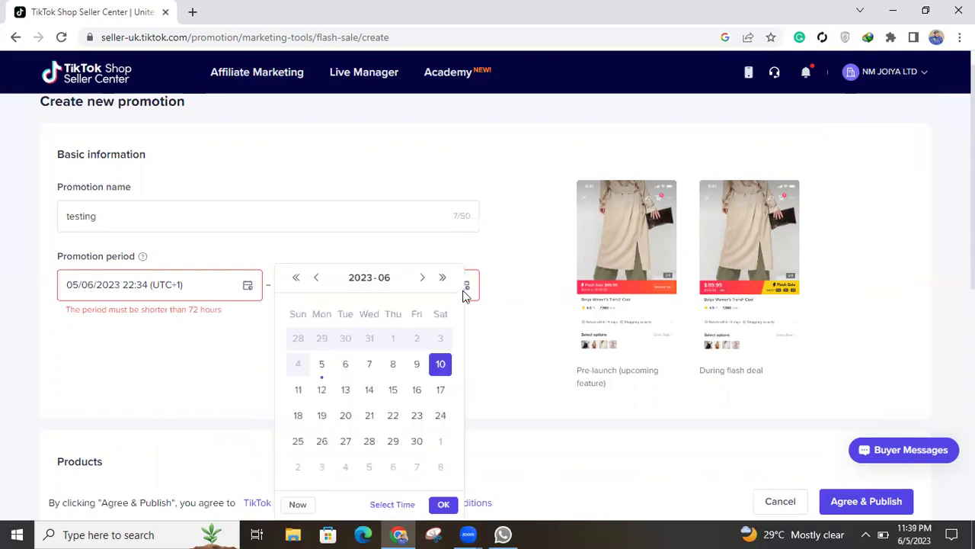
{"action": "left_click", "coordinate": [367, 373]}
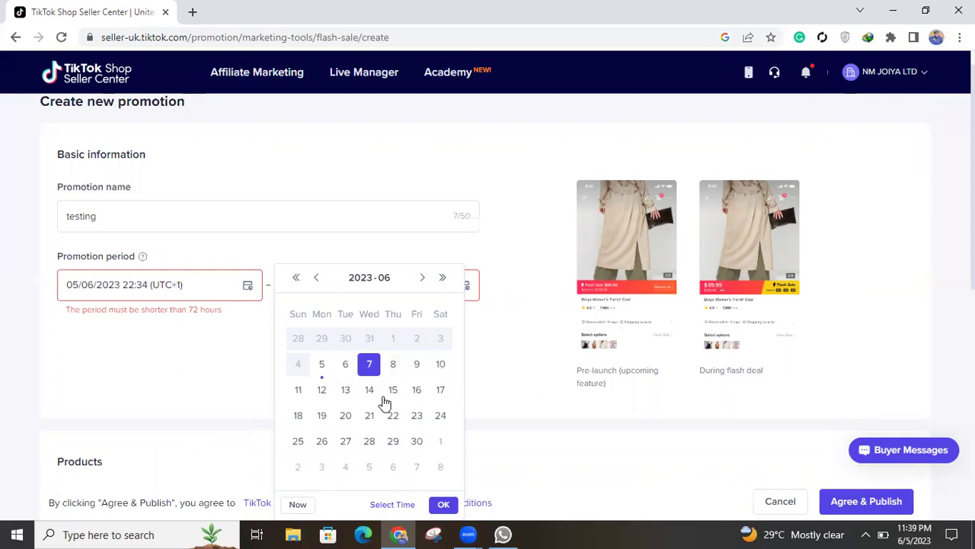
{"action": "key", "text": "Return"}
{"action": "scroll", "coordinate": [519, 410], "scroll_direction": "down", "scroll_amount": 5}
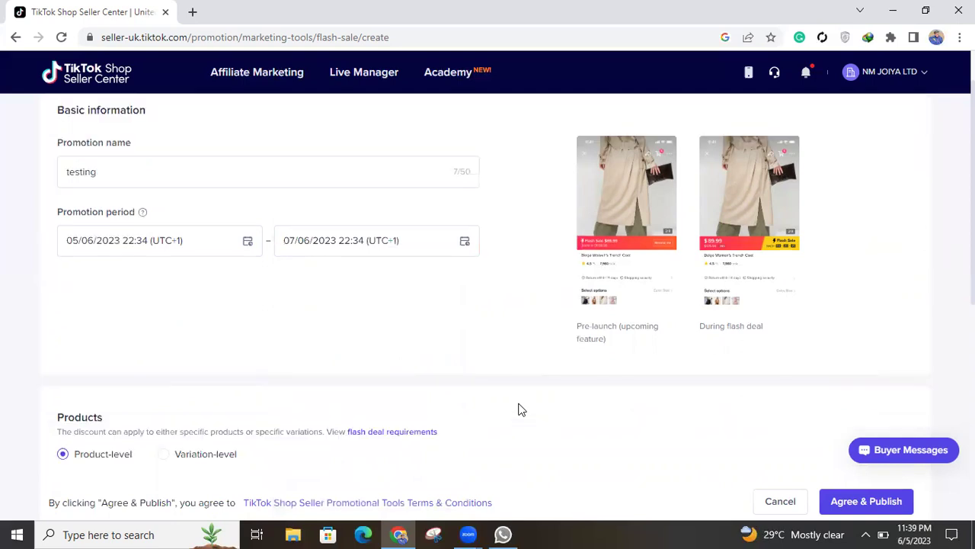
{"action": "scroll", "coordinate": [518, 409], "scroll_direction": "down", "scroll_amount": 2}
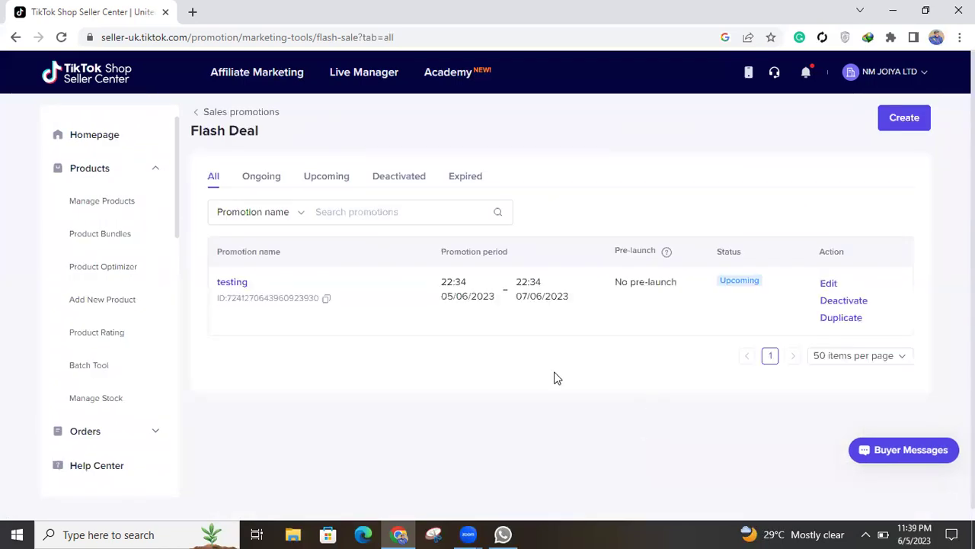
Open the product management list and check the price lock notice on the pet carrier backpack
{"action": "left_click", "coordinate": [111, 142]}
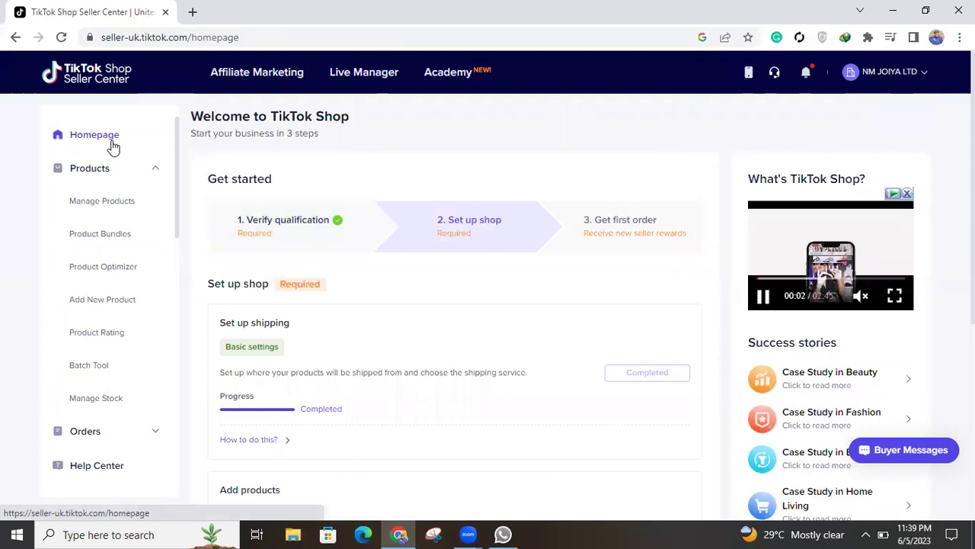
{"action": "left_click", "coordinate": [122, 204]}
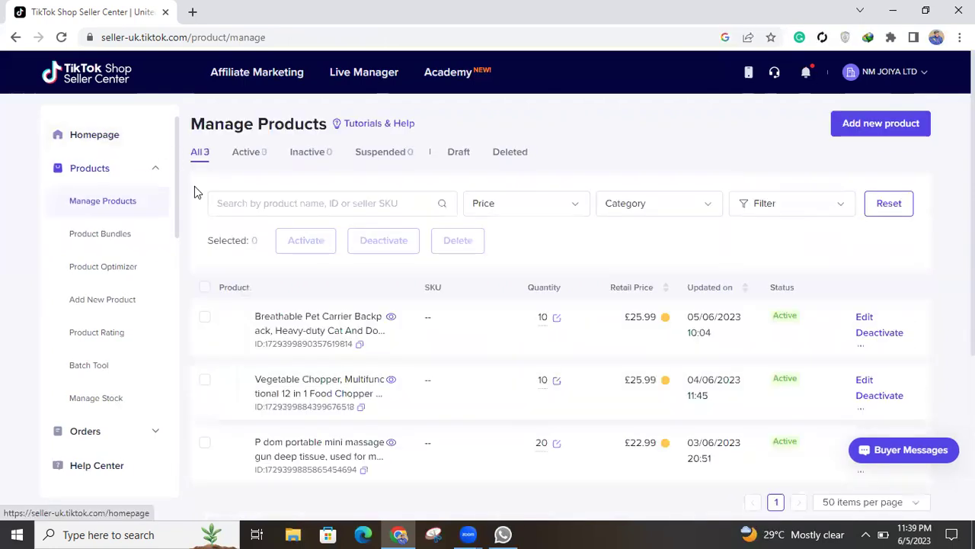
{"action": "mouse_move", "coordinate": [664, 320]}
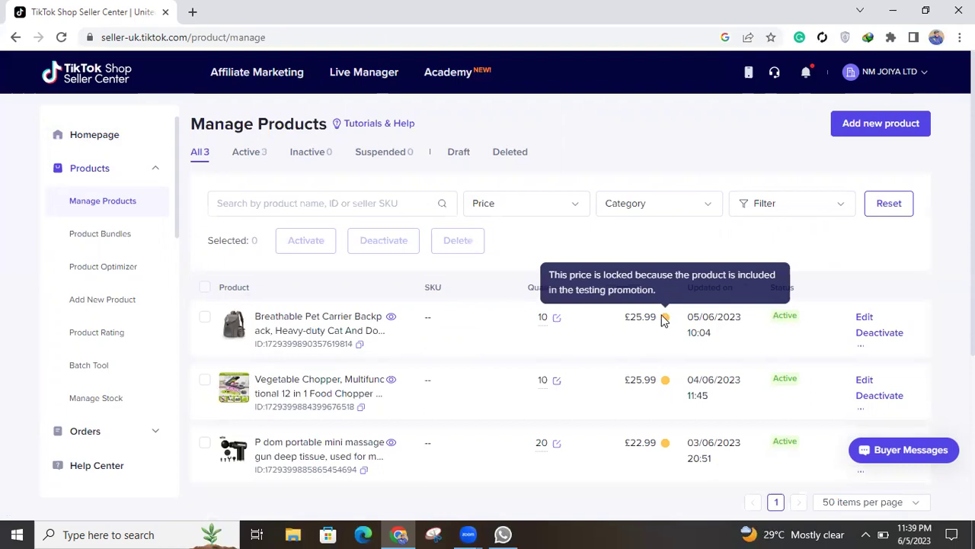
{"action": "scroll", "coordinate": [671, 385], "scroll_direction": "down", "scroll_amount": 2}
{"action": "scroll", "coordinate": [672, 385], "scroll_direction": "up", "scroll_amount": 2}
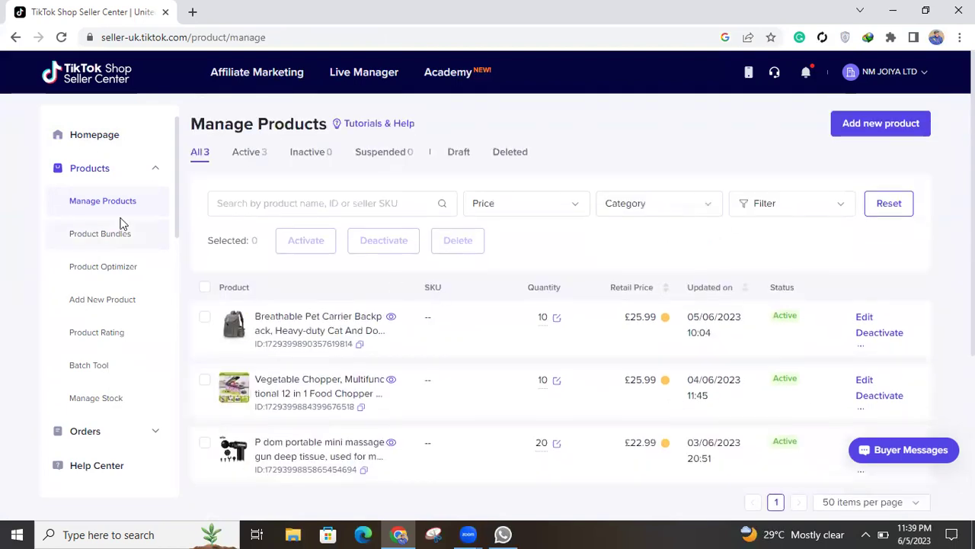
Return to the homepage and review the shop setup tasks for shipping, adding products and linking an official TikTok account
{"action": "left_click", "coordinate": [113, 137]}
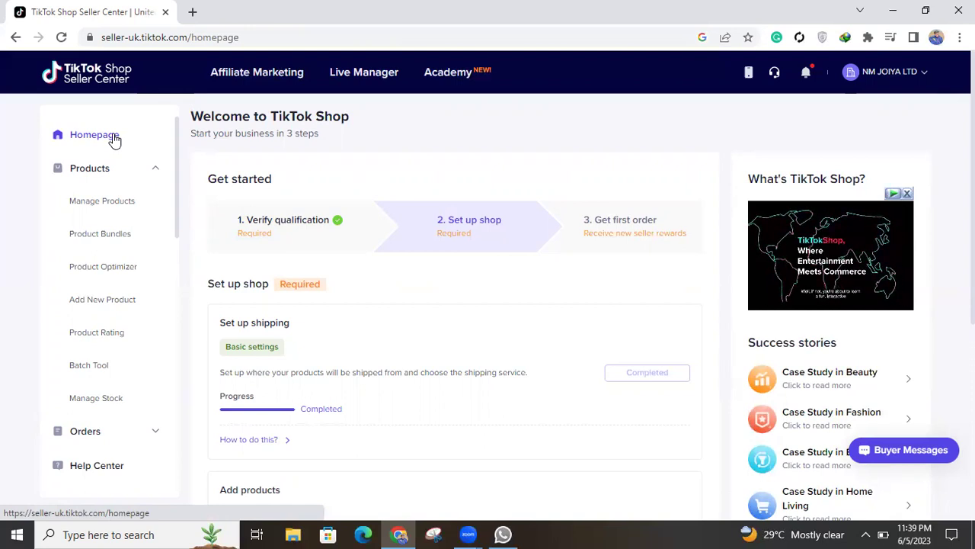
{"action": "scroll", "coordinate": [92, 392], "scroll_direction": "down", "scroll_amount": 2}
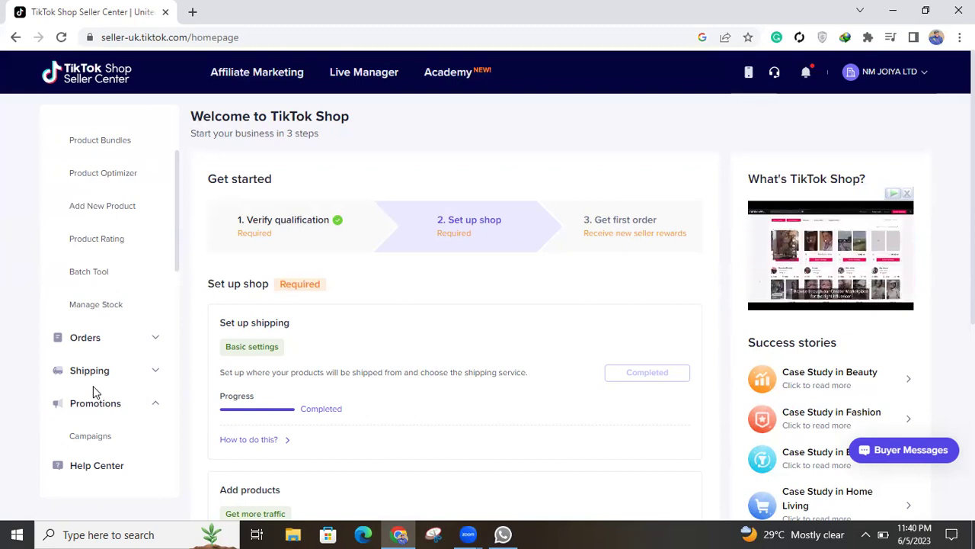
{"action": "scroll", "coordinate": [324, 446], "scroll_direction": "down", "scroll_amount": 5}
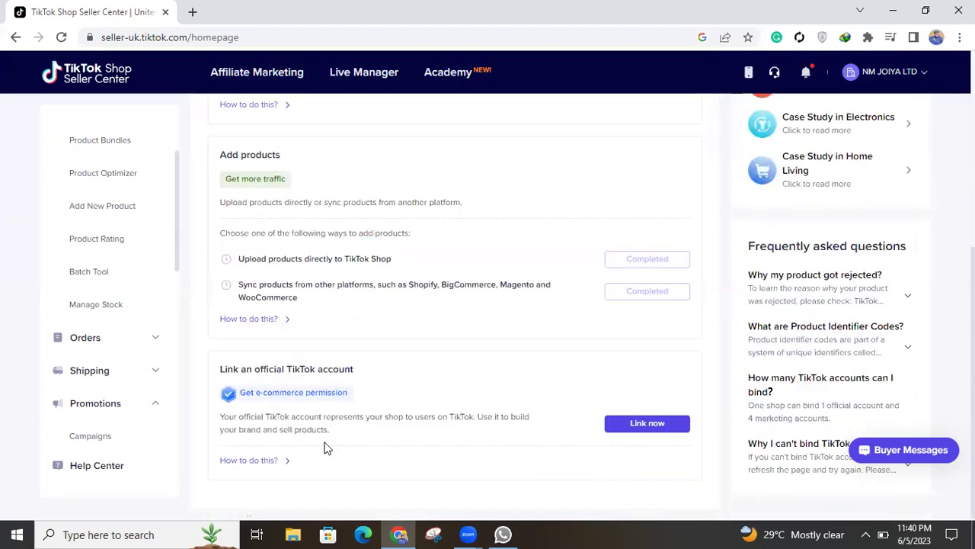
{"action": "scroll", "coordinate": [145, 187], "scroll_direction": "up", "scroll_amount": 2}
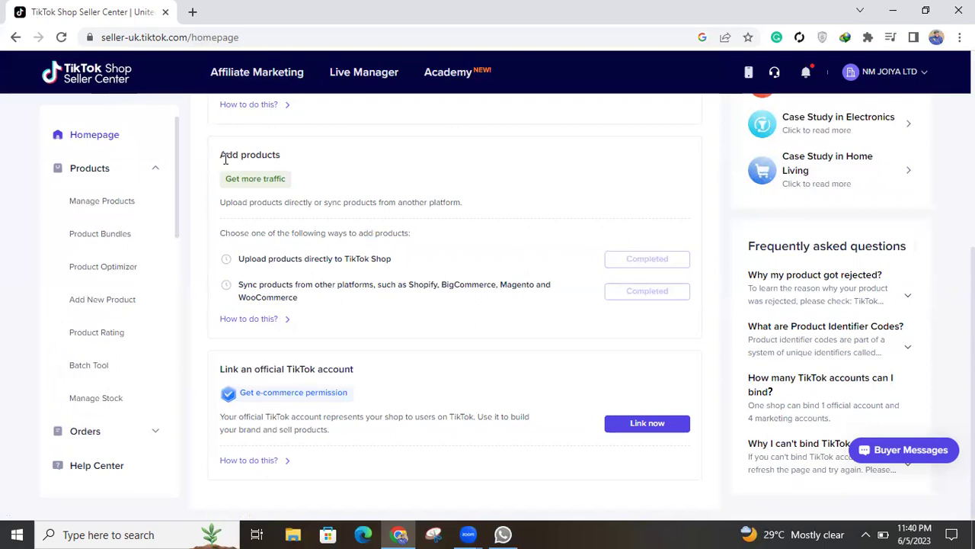
{"action": "scroll", "coordinate": [225, 157], "scroll_direction": "up", "scroll_amount": 5}
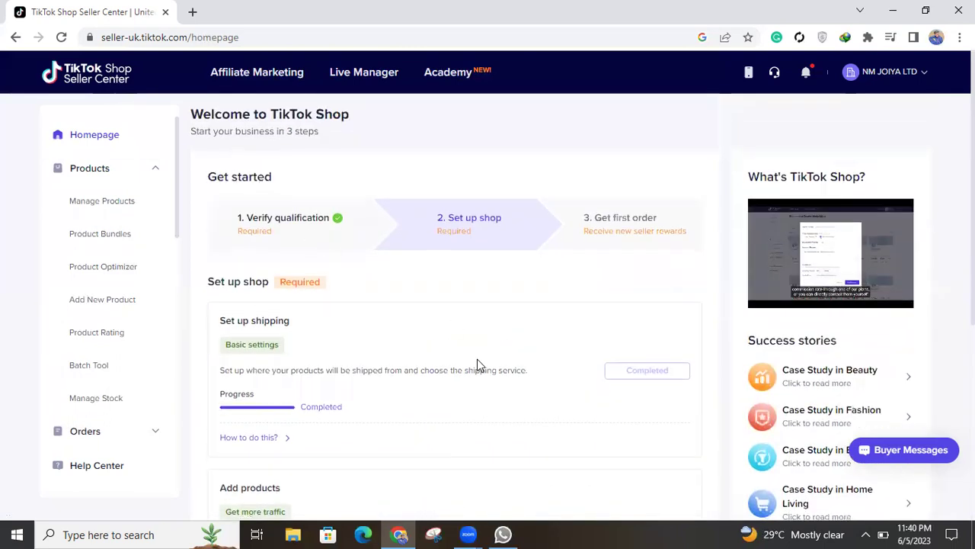
{"action": "scroll", "coordinate": [477, 358], "scroll_direction": "down", "scroll_amount": 4}
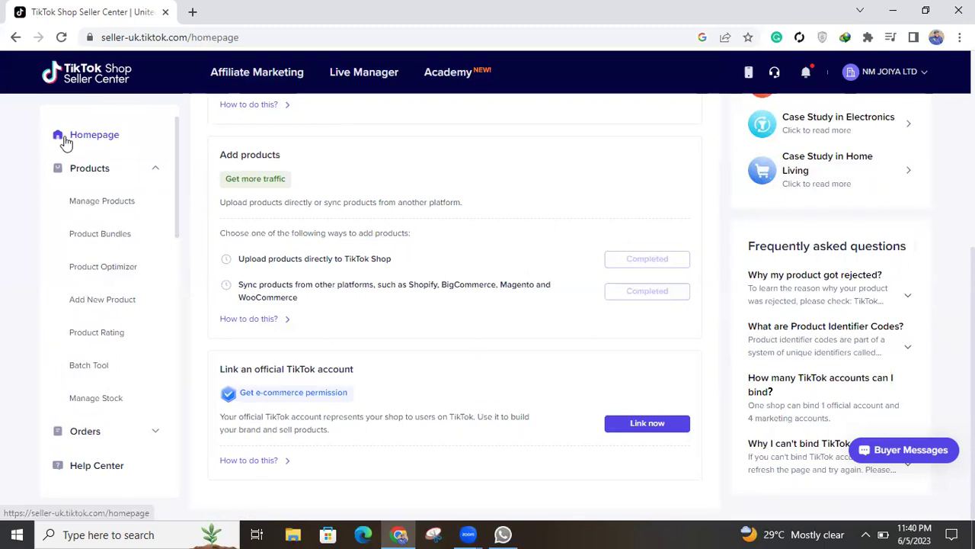
{"action": "left_click", "coordinate": [148, 175]}
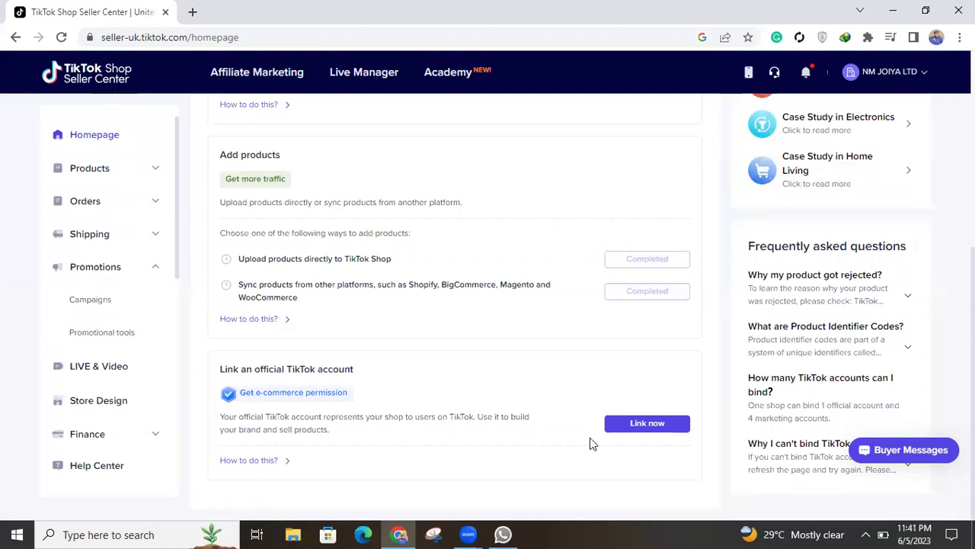
Open the official TikTok account linking page from the homepage's shop setup tasks
{"action": "left_click", "coordinate": [623, 427]}
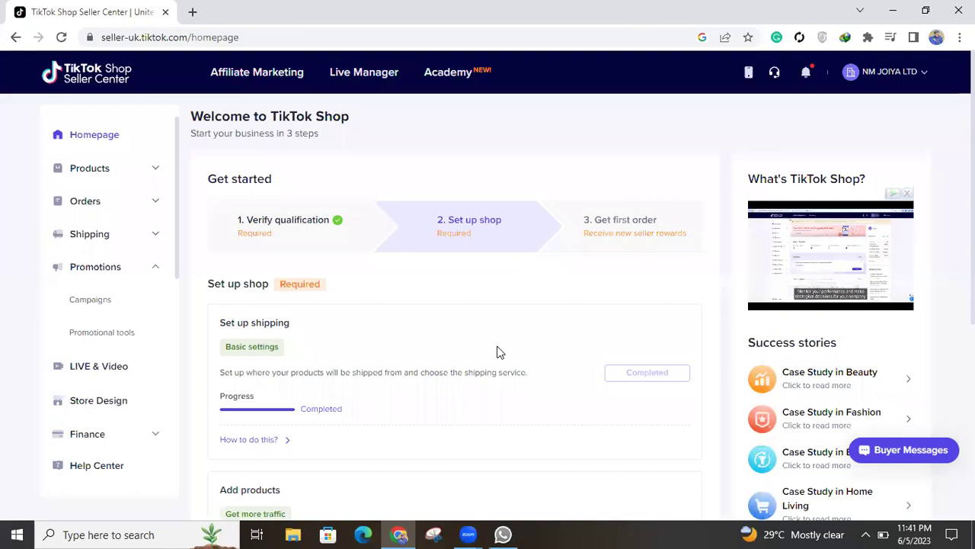
{"action": "scroll", "coordinate": [496, 348], "scroll_direction": "down", "scroll_amount": 4}
{"action": "left_click", "coordinate": [632, 424]}
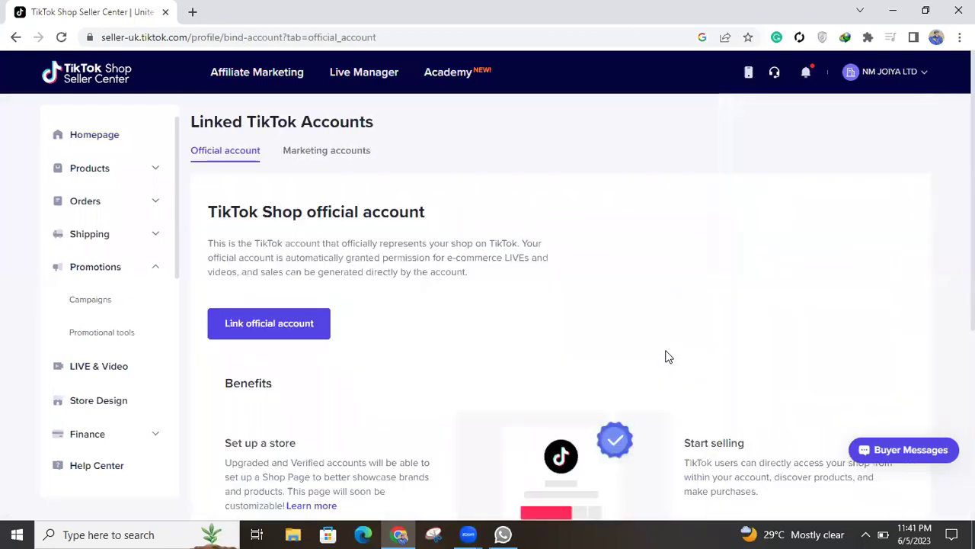
Link the authorised TikTok account as the shop's official account, agreeing to the Merchant Terms of Service for TikTok Shop
{"action": "left_click", "coordinate": [276, 327]}
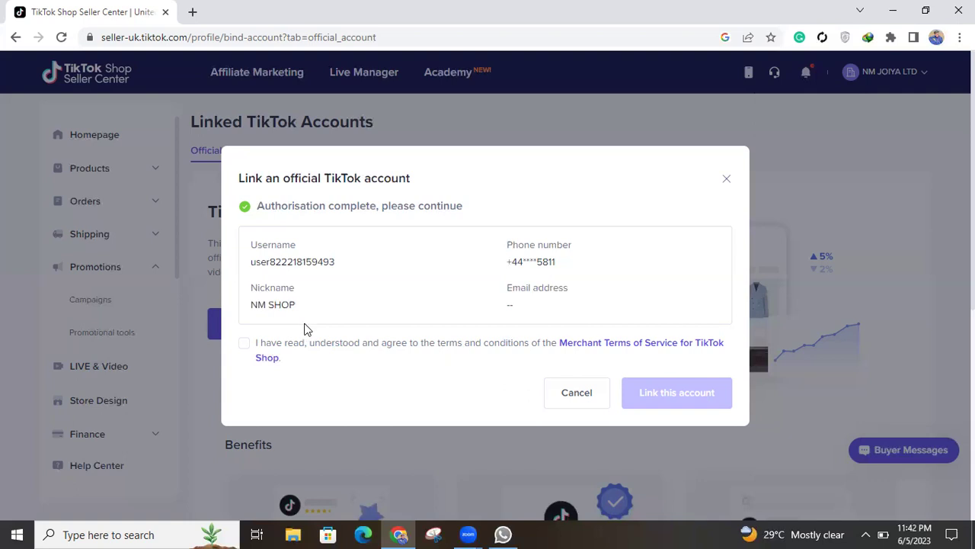
{"action": "scroll", "coordinate": [305, 328], "scroll_direction": "down", "scroll_amount": 1}
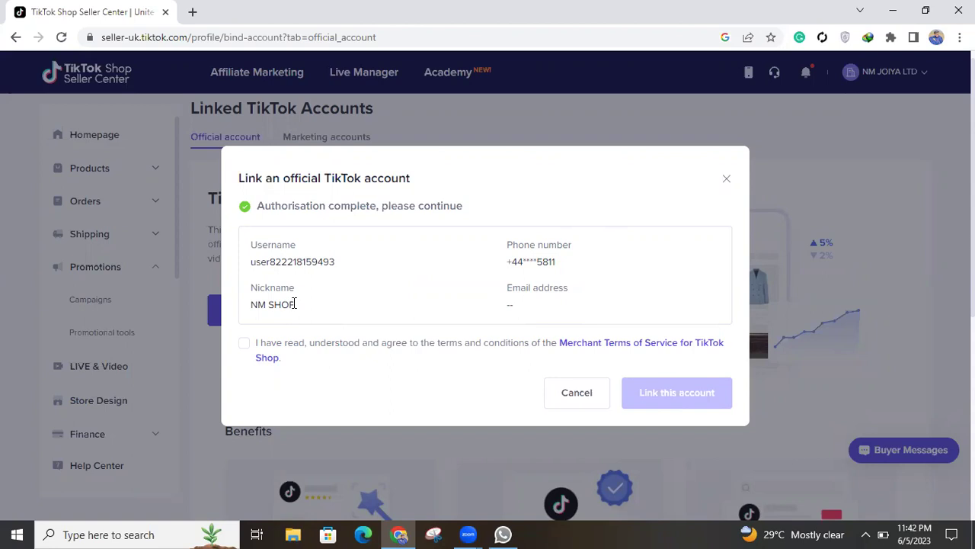
{"action": "left_click_drag", "start_coordinate": [295, 304], "coordinate": [253, 304]}
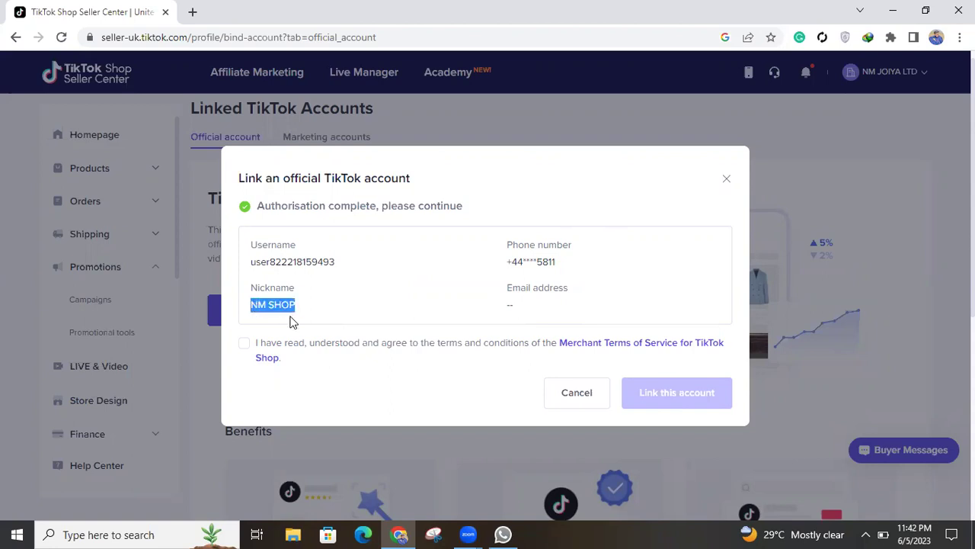
{"action": "left_click", "coordinate": [290, 321]}
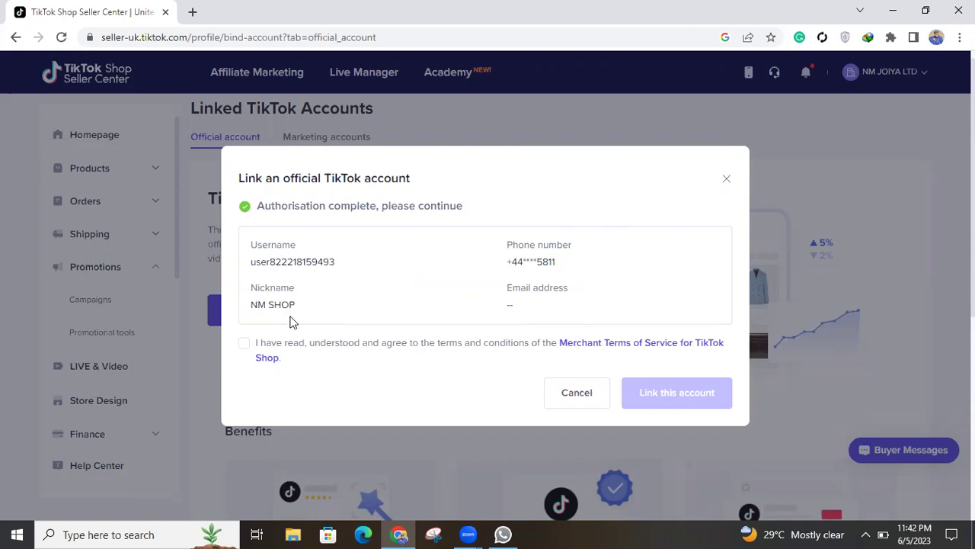
{"action": "left_click", "coordinate": [243, 343]}
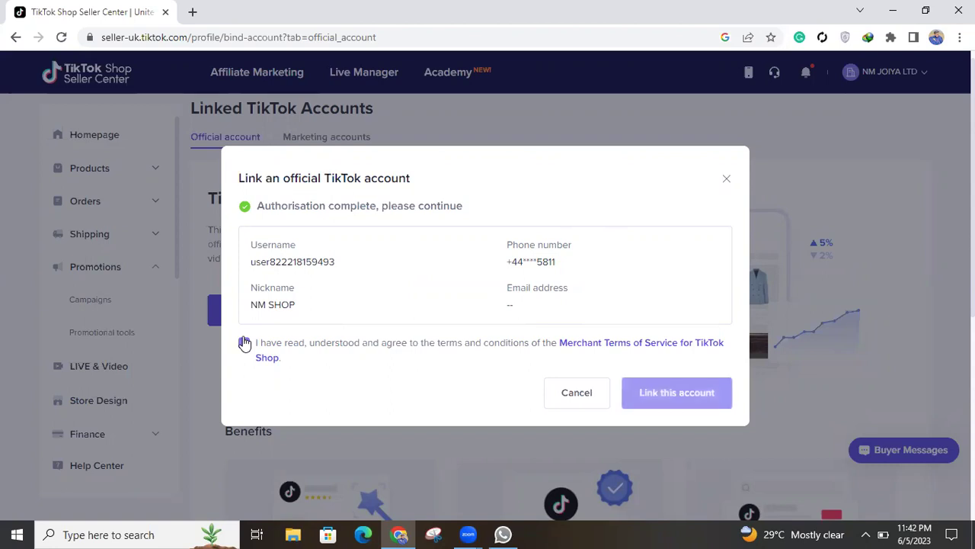
{"action": "left_click", "coordinate": [686, 396]}
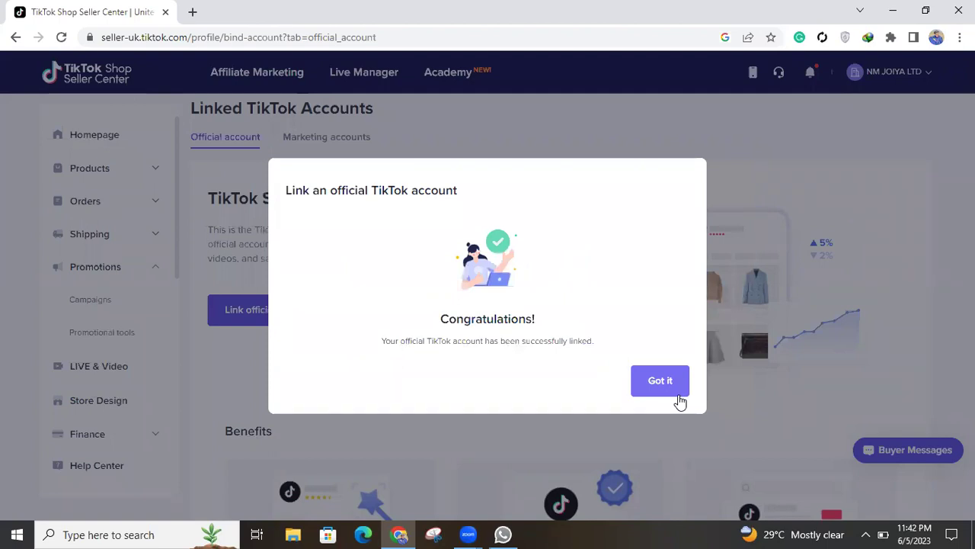
{"action": "left_click", "coordinate": [669, 383]}
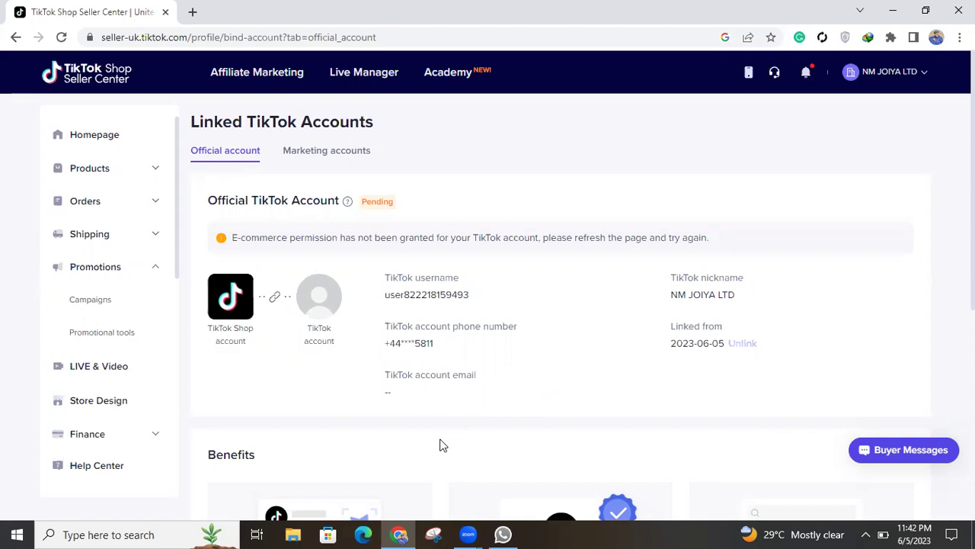
Review the linked official account's details and benefits, and return to the homepage
{"action": "scroll", "coordinate": [438, 443], "scroll_direction": "down", "scroll_amount": 2}
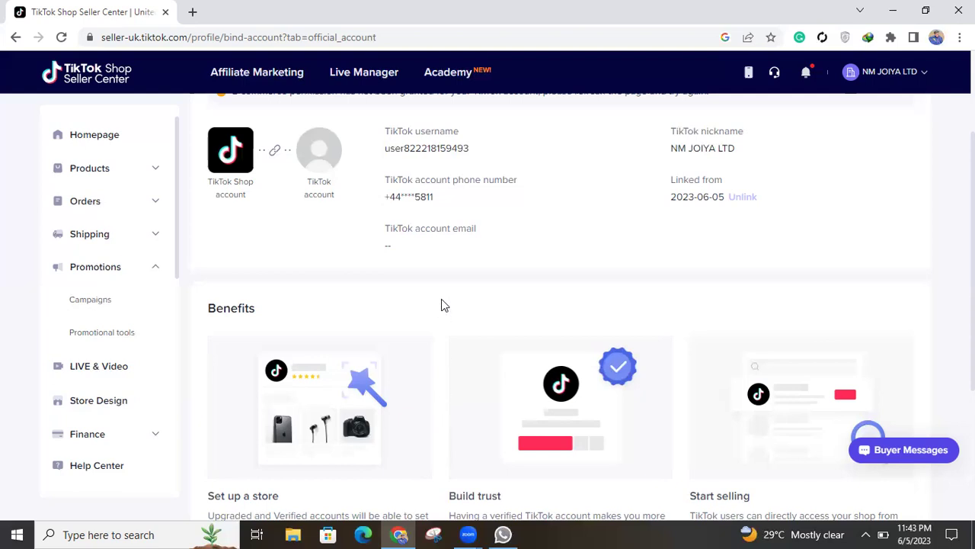
{"action": "scroll", "coordinate": [441, 303], "scroll_direction": "up", "scroll_amount": 2}
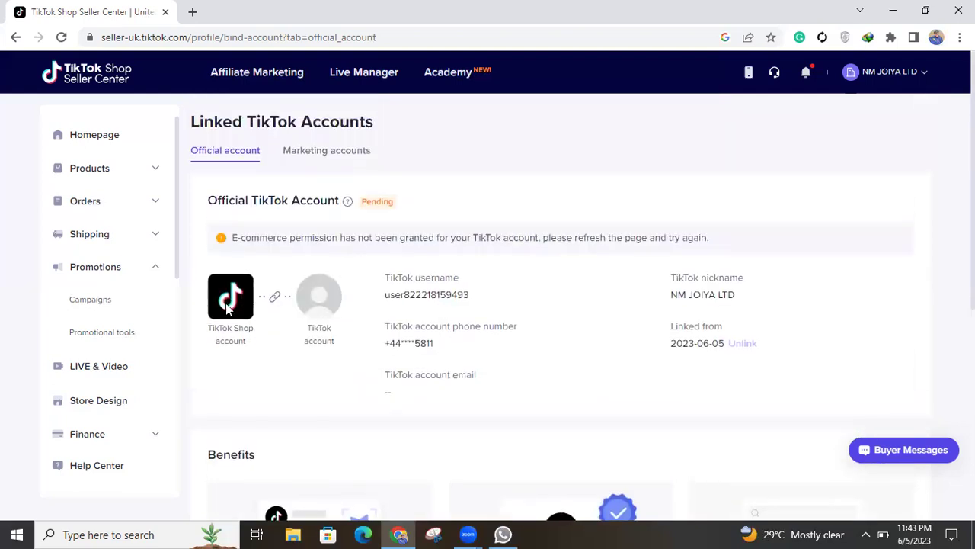
{"action": "left_click", "coordinate": [89, 131]}
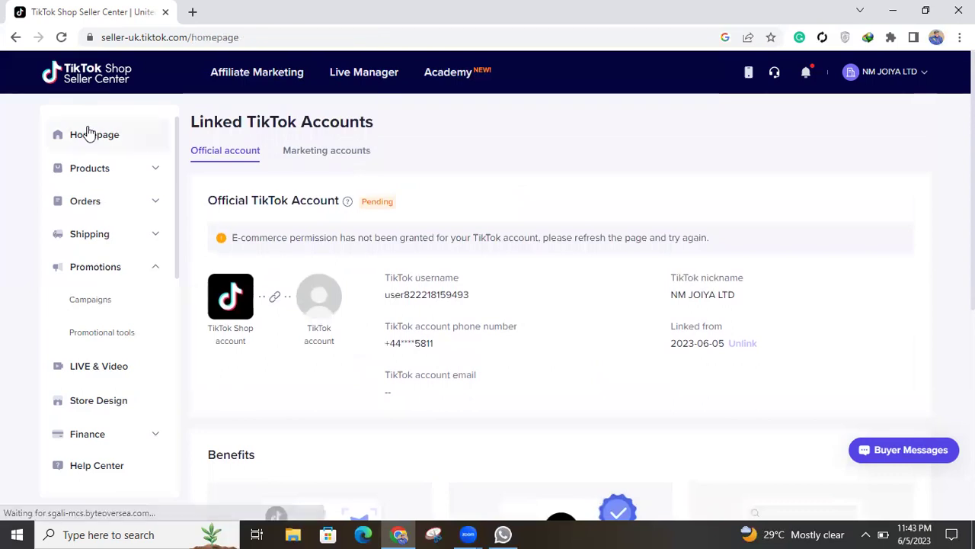